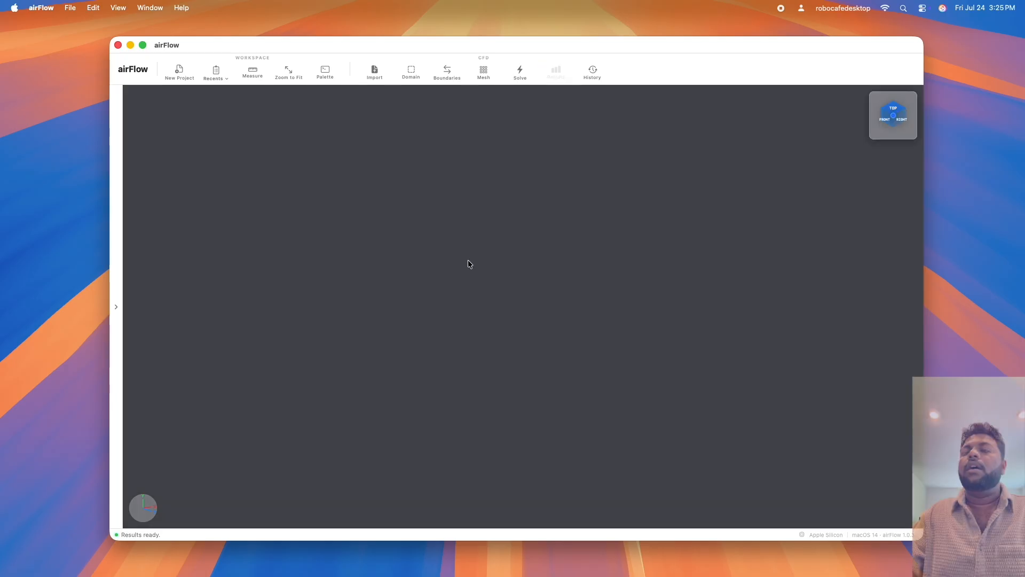
# Import the test_wing10d.stl geometry using centimetres as the model's units.
pyautogui.click(468, 263)
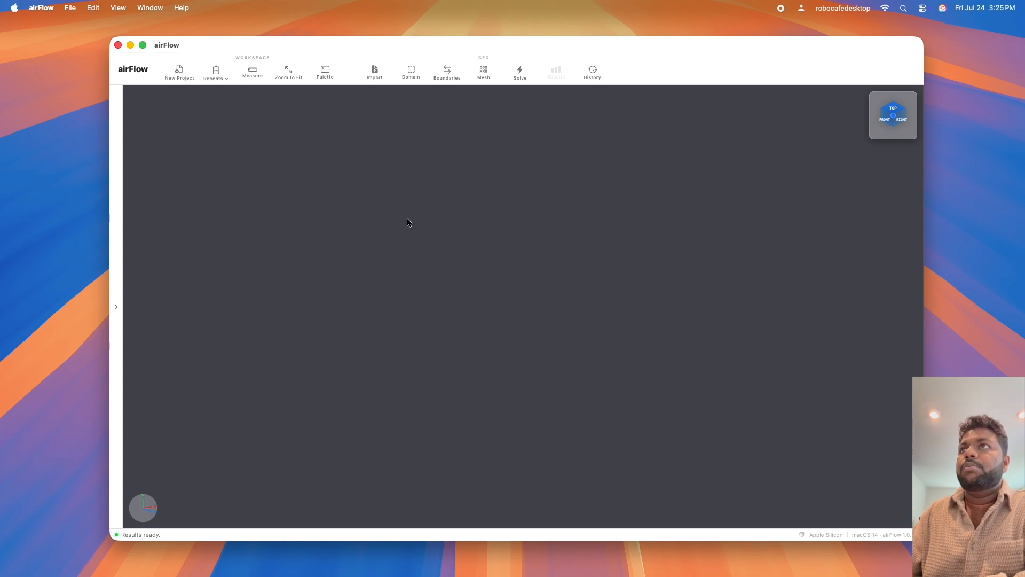
pyautogui.click(375, 72)
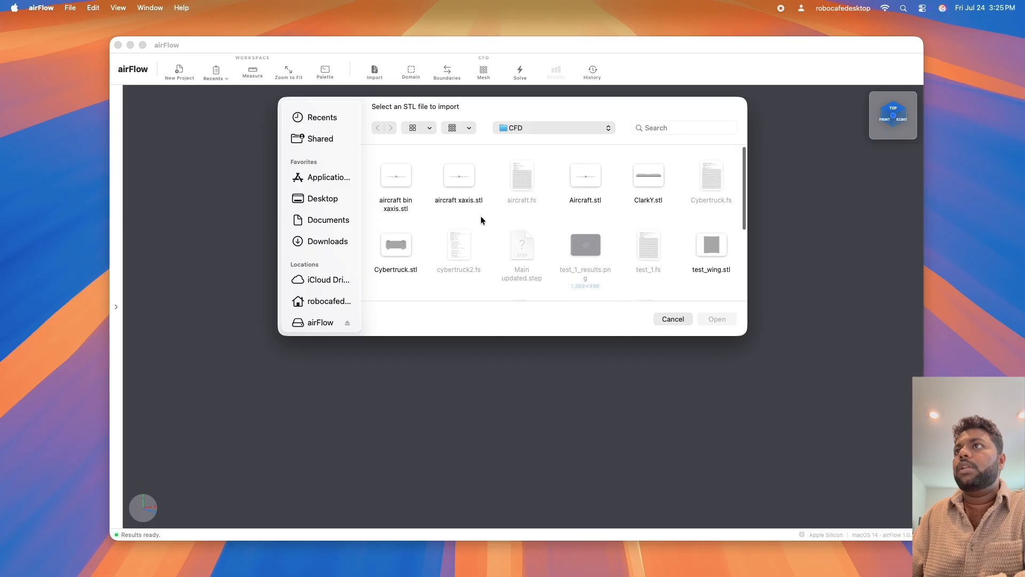
pyautogui.scroll(-5, 484, 217)
pyautogui.click(470, 183)
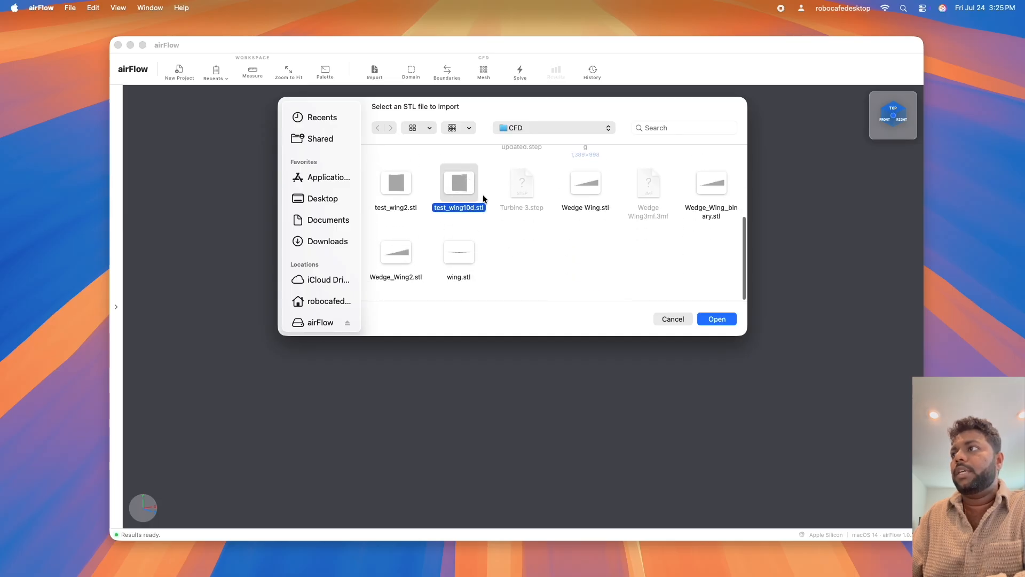
pyautogui.click(722, 317)
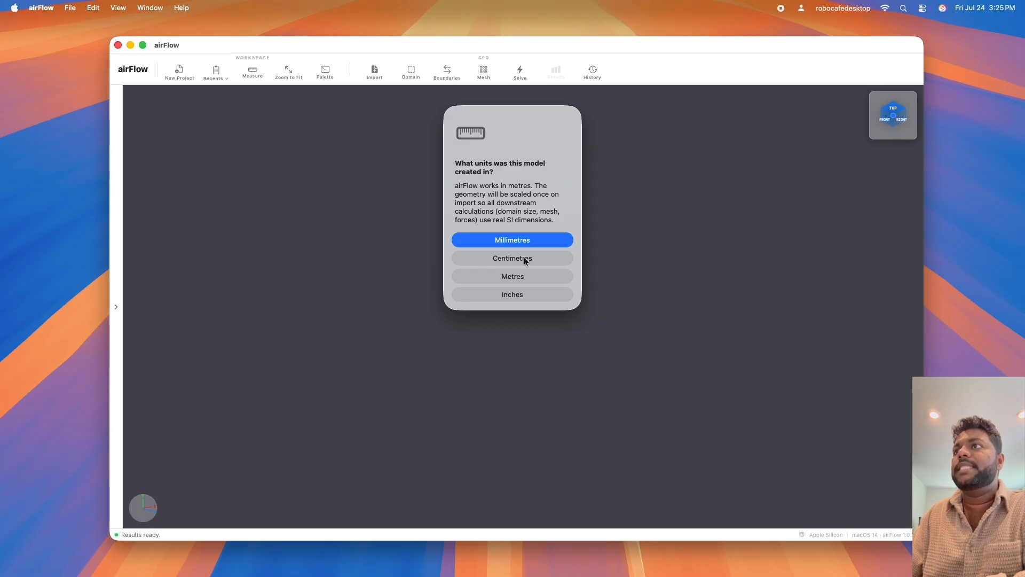
pyautogui.click(512, 258)
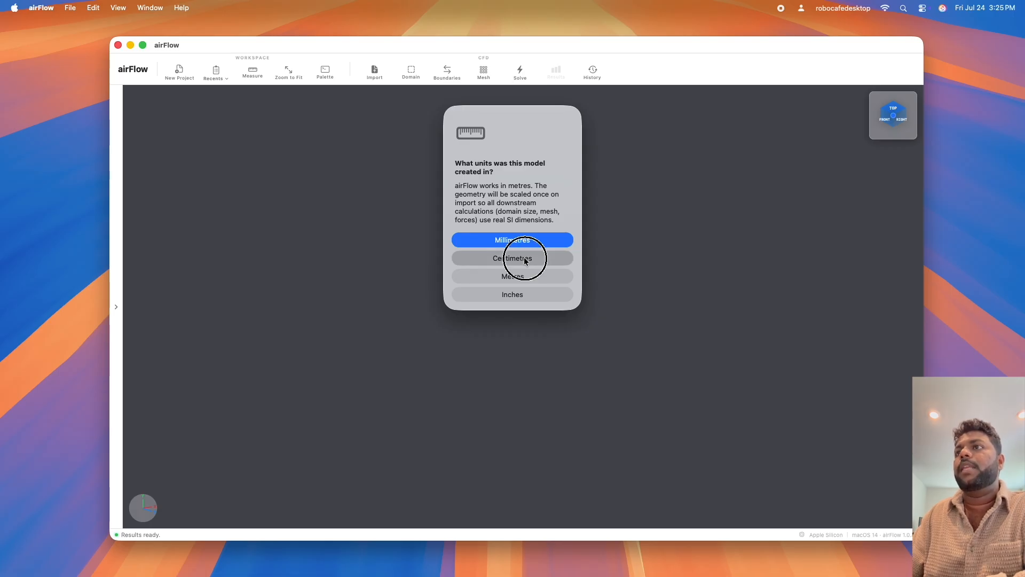
pyautogui.moveTo(499, 320); pyautogui.dragTo(492, 352)
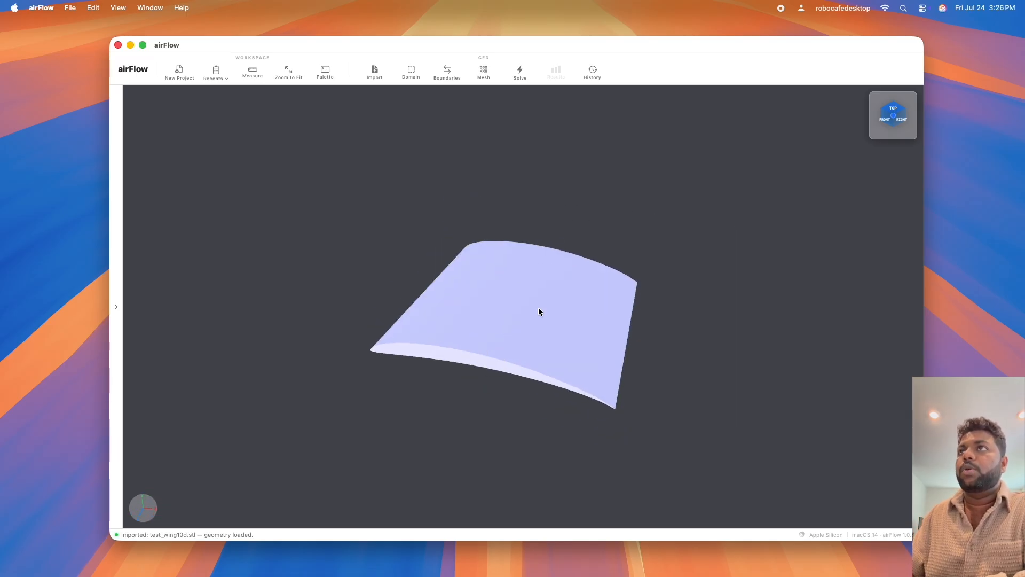
# Set the computational domain's X extents to a minimum of -2 and a maximum of 7.
pyautogui.click(411, 73)
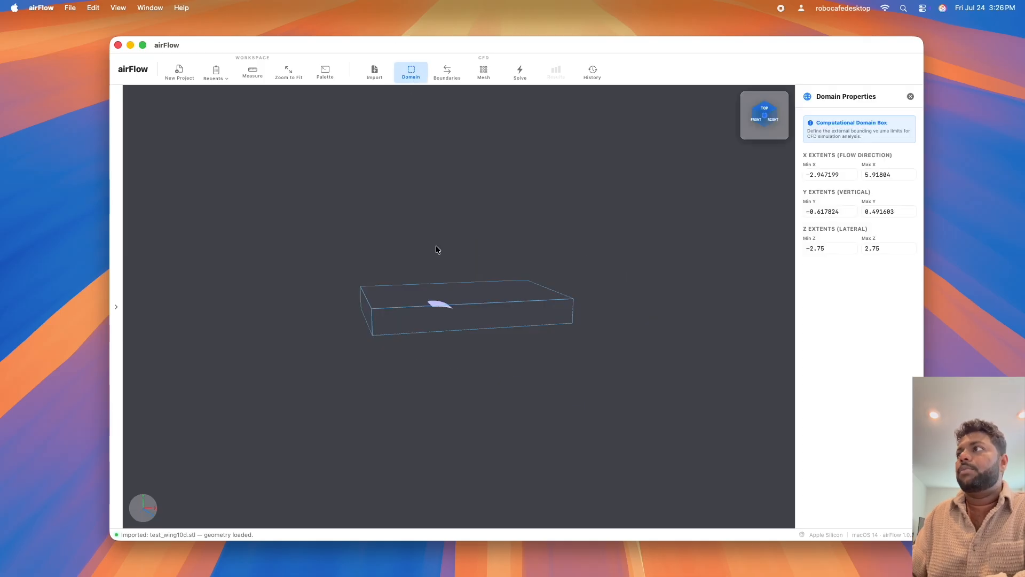
pyautogui.moveTo(396, 286); pyautogui.dragTo(423, 329)
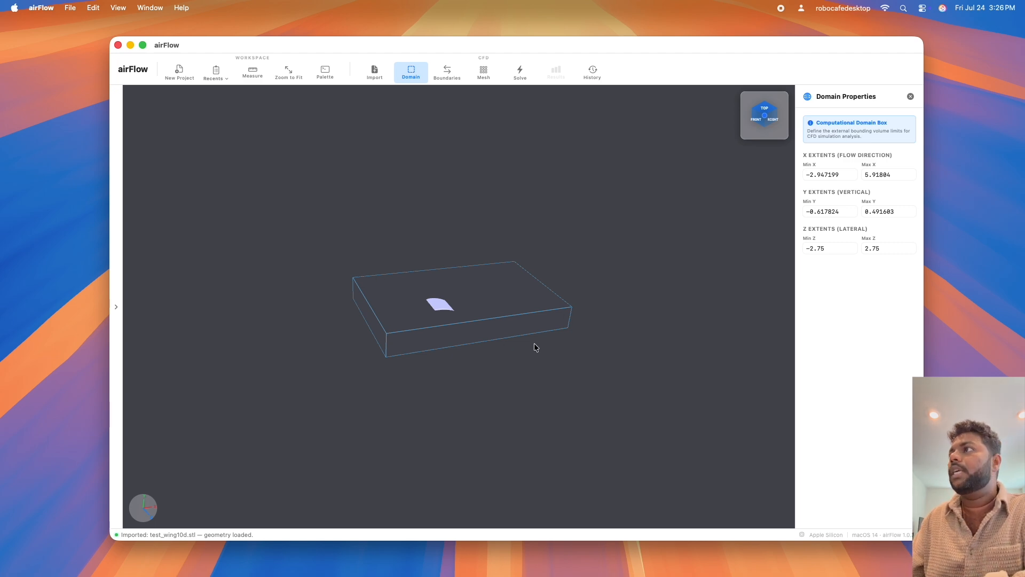
pyautogui.moveTo(840, 175); pyautogui.dragTo(815, 175)
pyautogui.press('BackSpace')
pyautogui.click(475, 361)
pyautogui.moveTo(663, 262); pyautogui.dragTo(439, 353)
pyautogui.doubleClick(870, 174)
pyautogui.write('7')
# Set the domain's vertical Y extents to a minimum of -1.5 and a maximum of 1.5.
pyautogui.moveTo(496, 362); pyautogui.dragTo(471, 392)
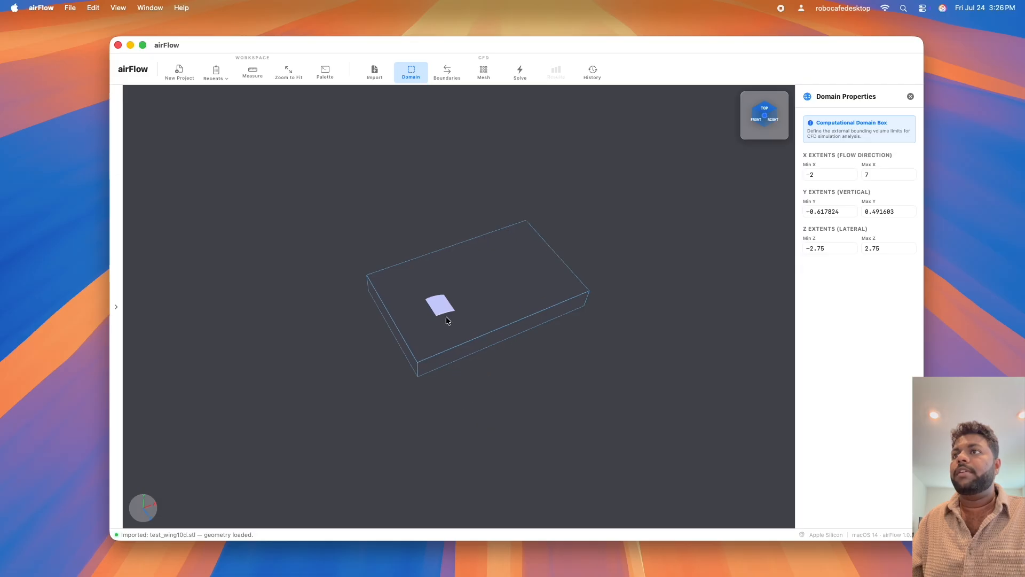
pyautogui.moveTo(447, 348); pyautogui.dragTo(495, 317)
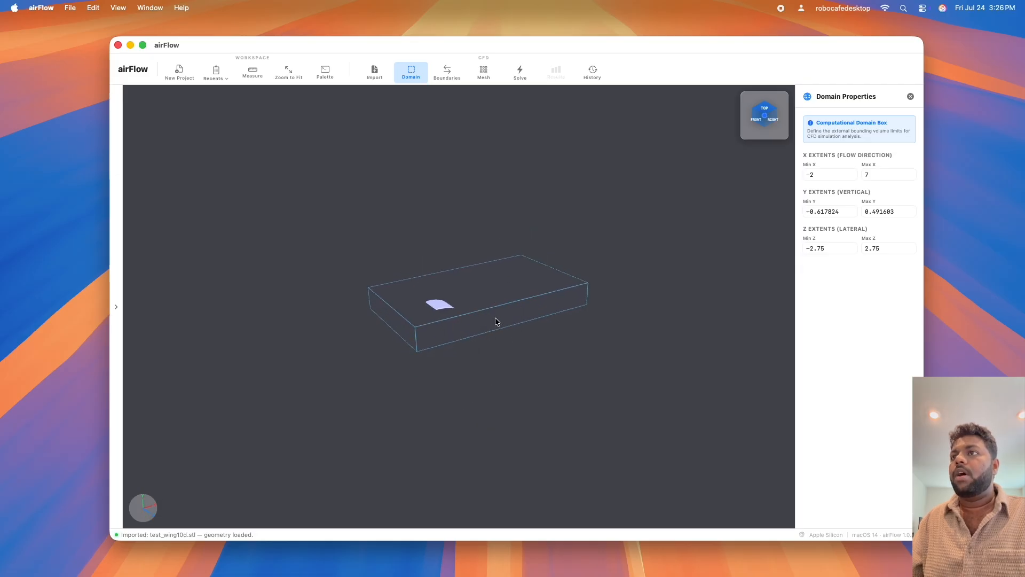
pyautogui.moveTo(454, 347); pyautogui.dragTo(501, 373)
pyautogui.moveTo(849, 210); pyautogui.dragTo(806, 210)
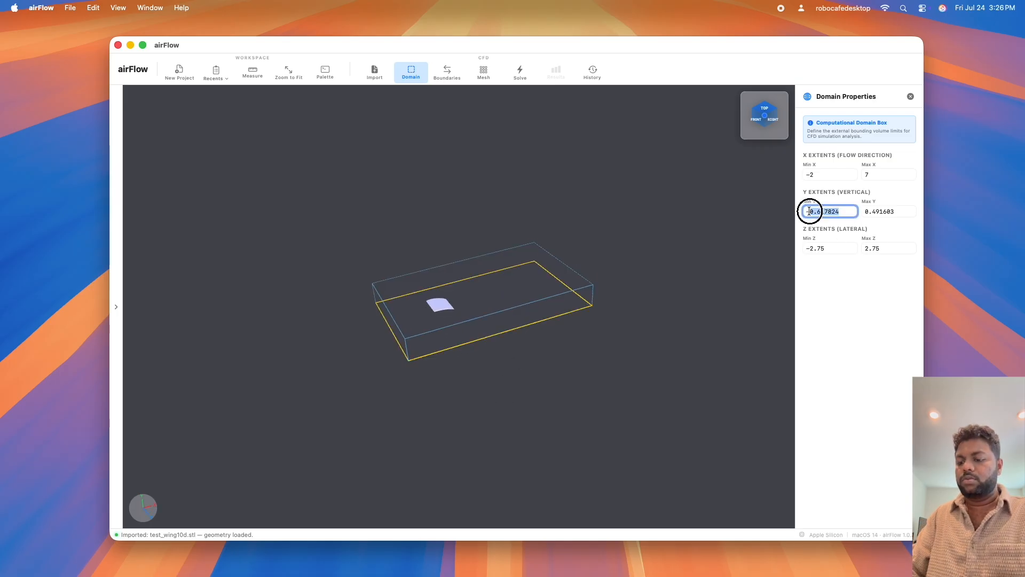
pyautogui.write('-1.5')
pyautogui.moveTo(882, 212); pyautogui.dragTo(860, 211)
pyautogui.write('1.5')
pyautogui.moveTo(497, 388); pyautogui.dragTo(501, 358)
pyautogui.moveTo(701, 326); pyautogui.dragTo(561, 373)
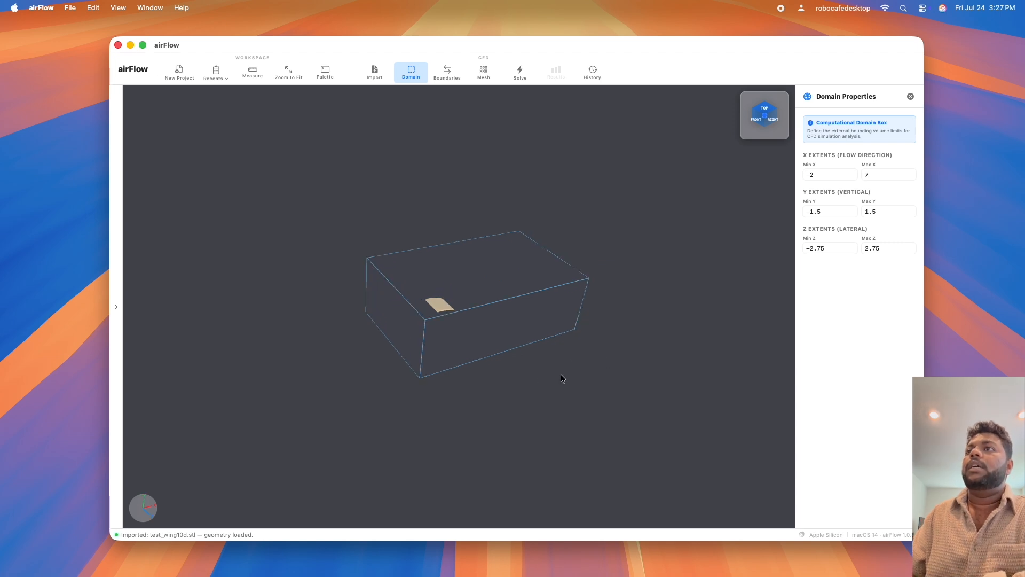
# Show the domain's boundary conditions and bring up the inlet's properties for review.
pyautogui.click(446, 72)
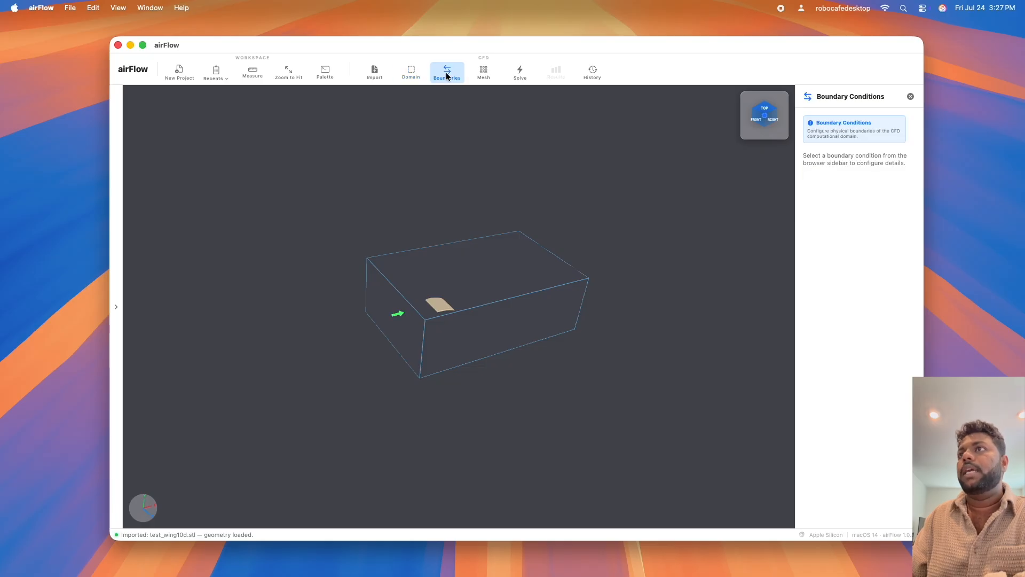
pyautogui.click(412, 198)
pyautogui.moveTo(412, 199); pyautogui.dragTo(420, 216)
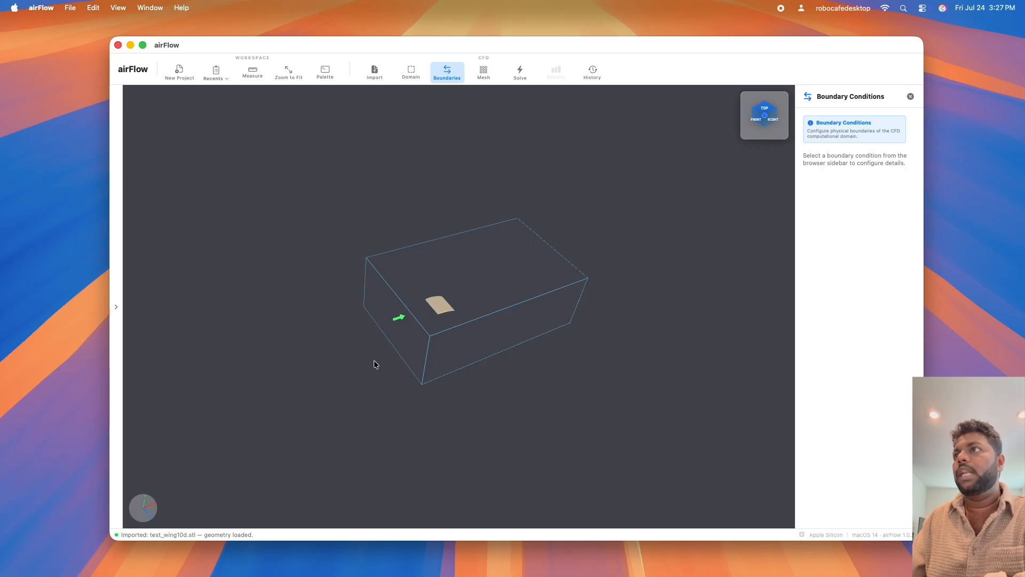
pyautogui.moveTo(374, 364); pyautogui.dragTo(491, 364)
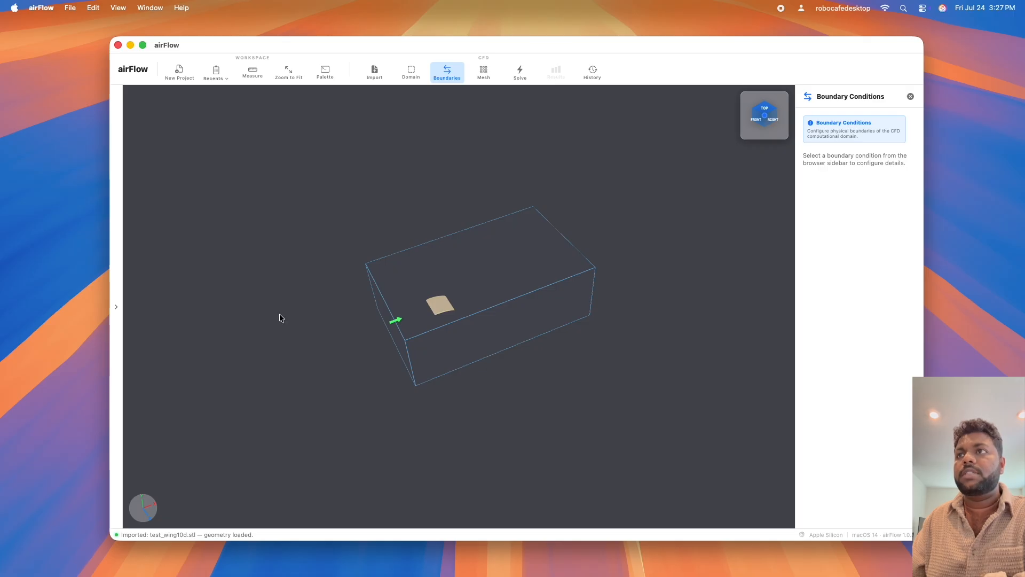
pyautogui.click(115, 310)
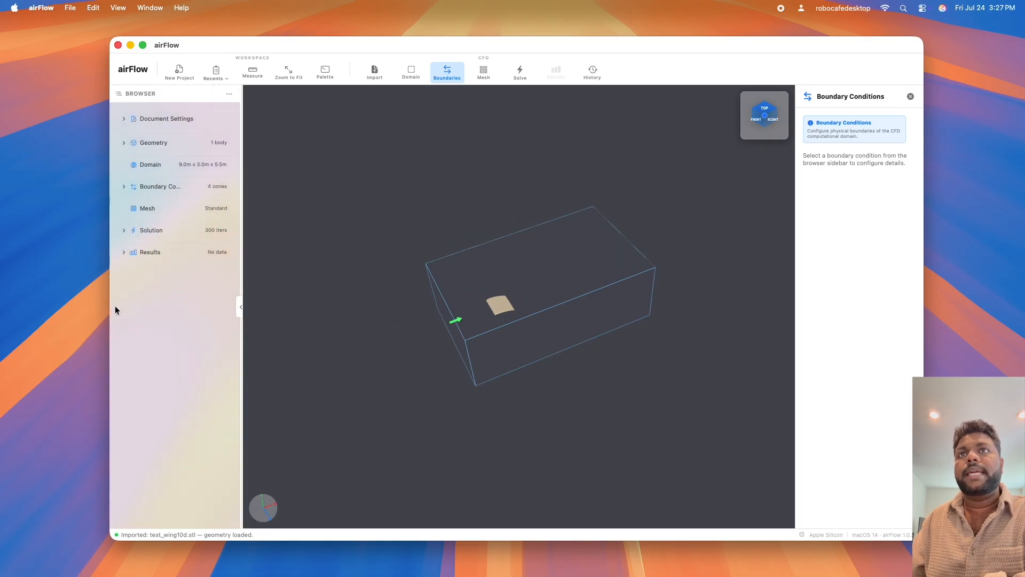
pyautogui.click(154, 188)
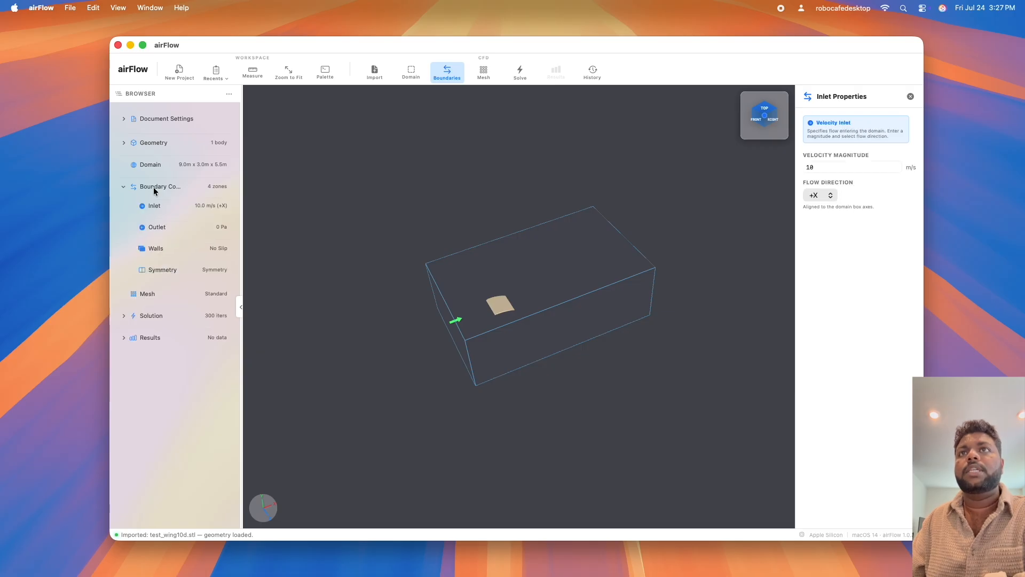
# Try the inlet flow direction along +Z and -Z, and return it to +X.
pyautogui.click(826, 196)
pyautogui.click(813, 247)
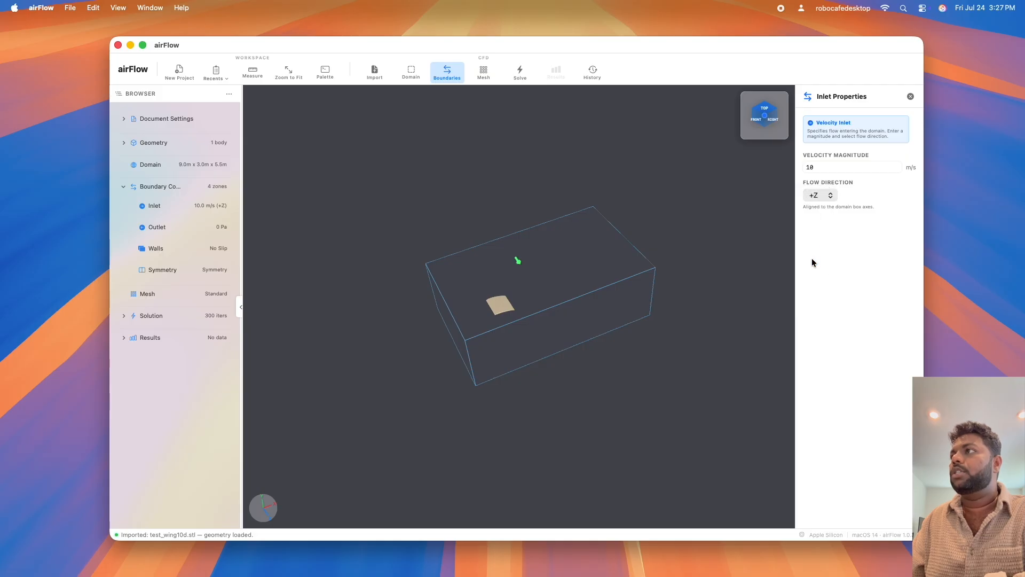
pyautogui.click(817, 196)
pyautogui.click(816, 208)
pyautogui.moveTo(501, 335); pyautogui.dragTo(572, 281)
pyautogui.click(816, 196)
pyautogui.click(817, 131)
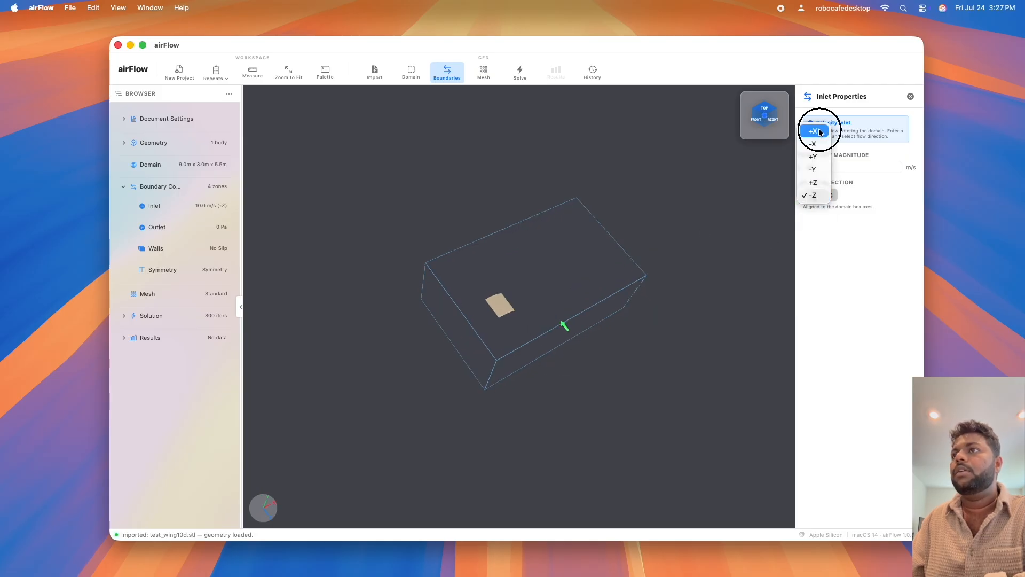
pyautogui.moveTo(404, 336); pyautogui.dragTo(676, 302)
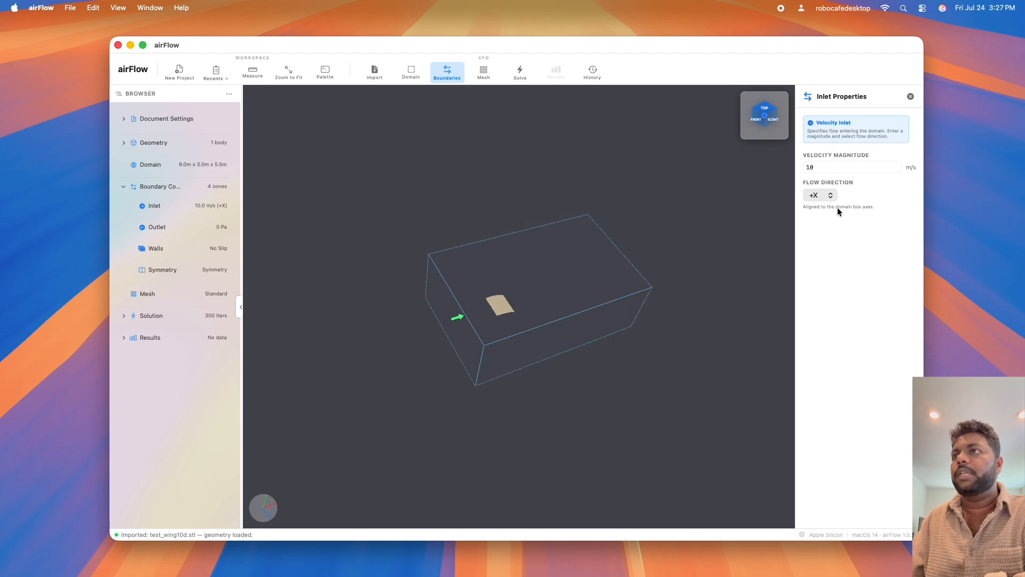
pyautogui.moveTo(560, 355); pyautogui.dragTo(555, 354)
pyautogui.click(833, 168)
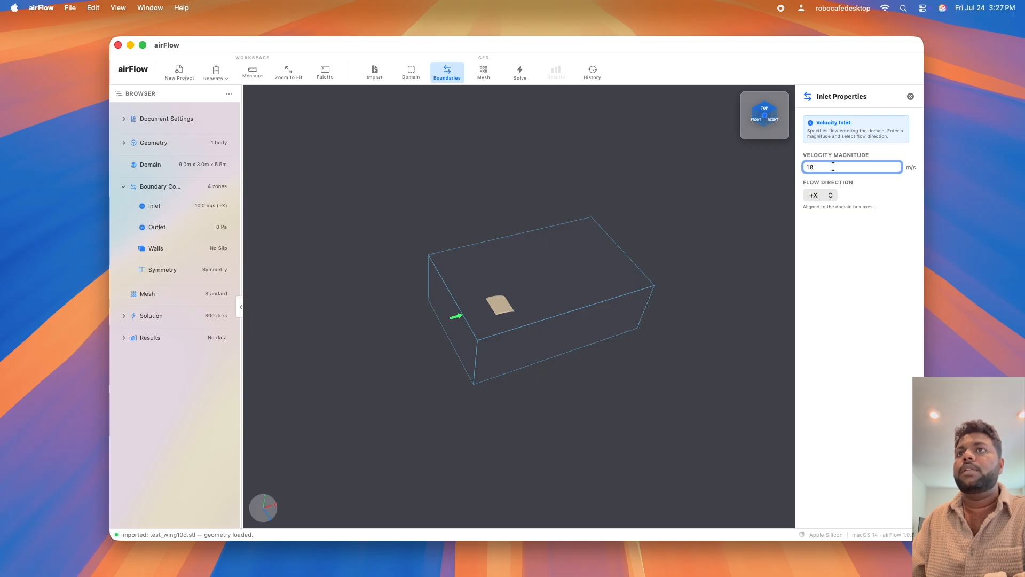
# Collapse the model browser and generate the mesh with the Standard density preset.
pyautogui.click(241, 309)
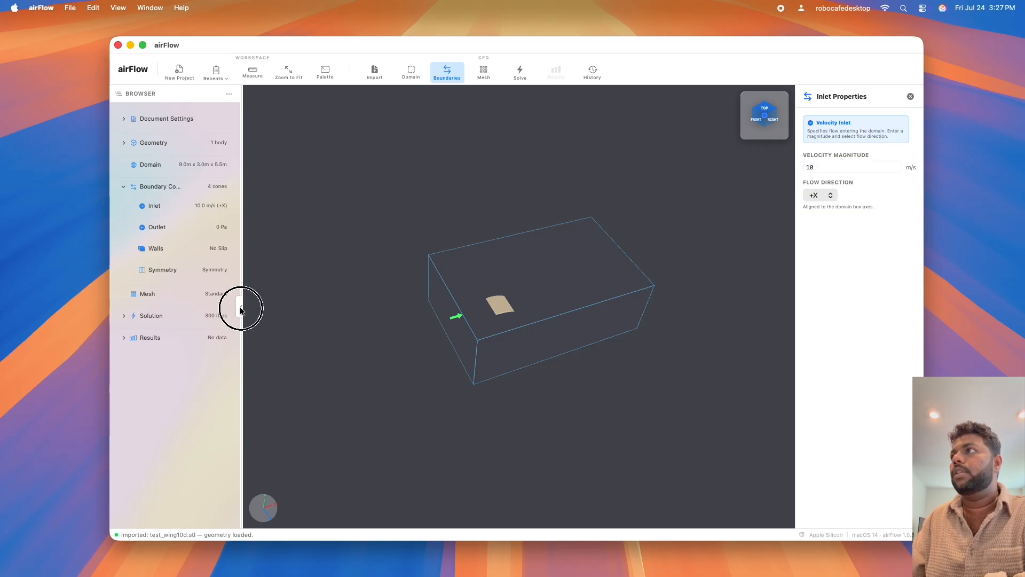
pyautogui.click(488, 72)
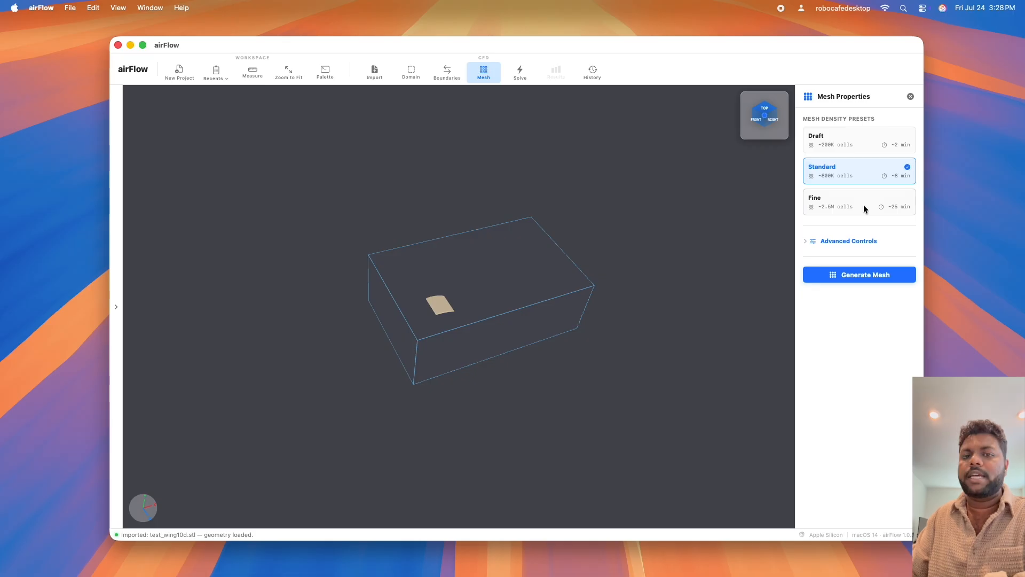
pyautogui.click(867, 275)
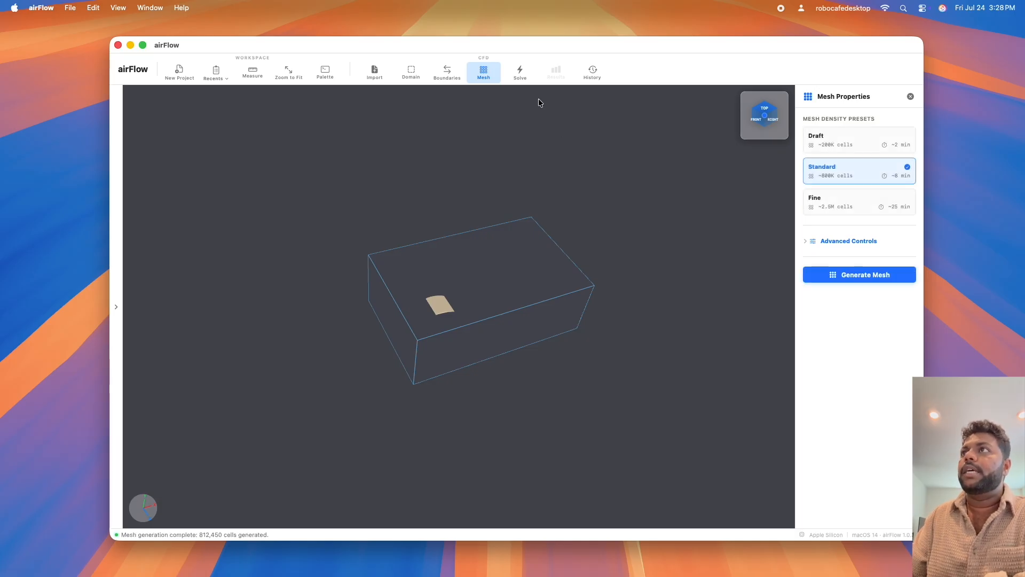
# Run the simulation with the maximum iterations at 300.
pyautogui.click(520, 73)
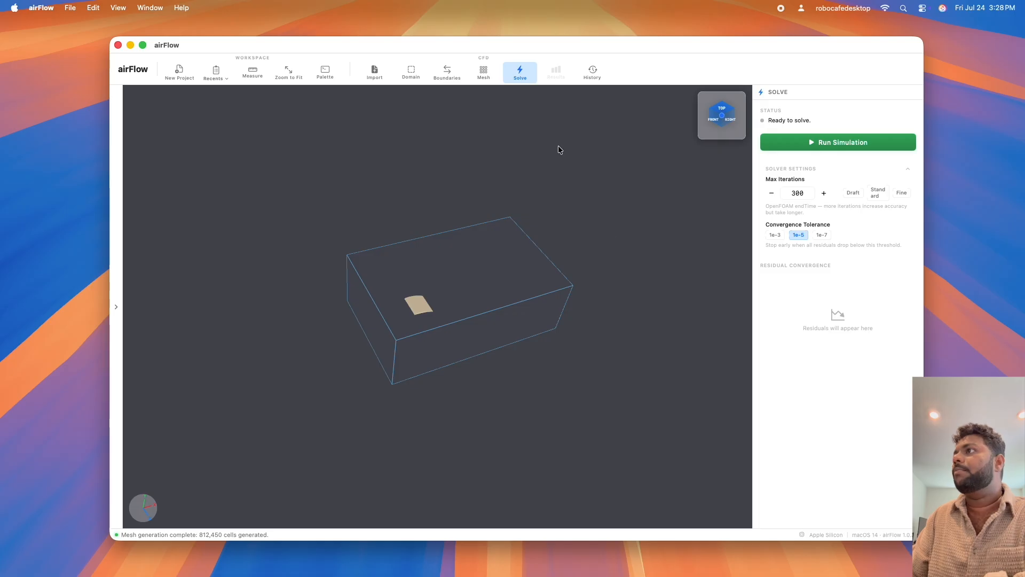
pyautogui.doubleClick(817, 192)
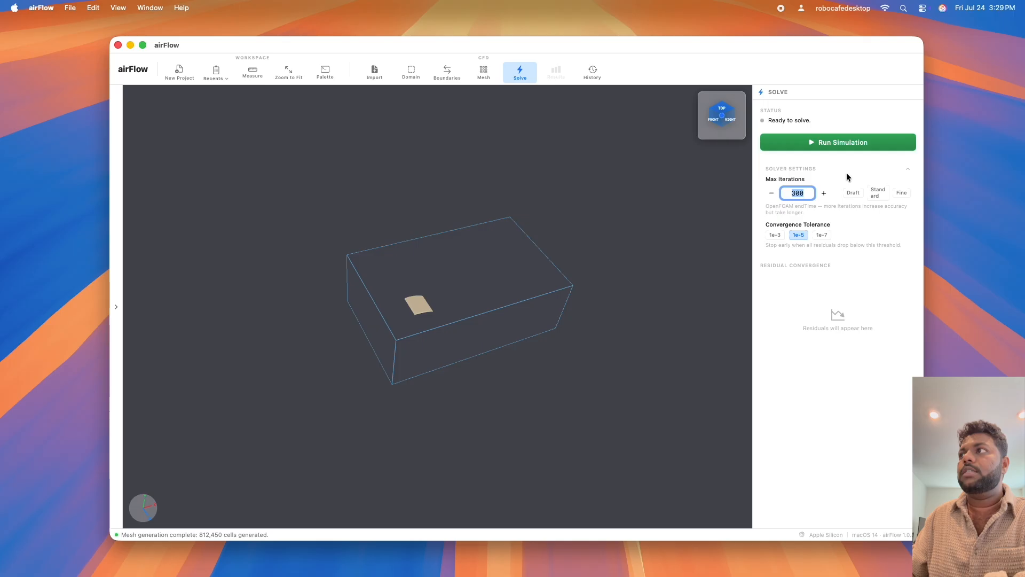
pyautogui.click(826, 191)
pyautogui.click(826, 192)
pyautogui.click(770, 193)
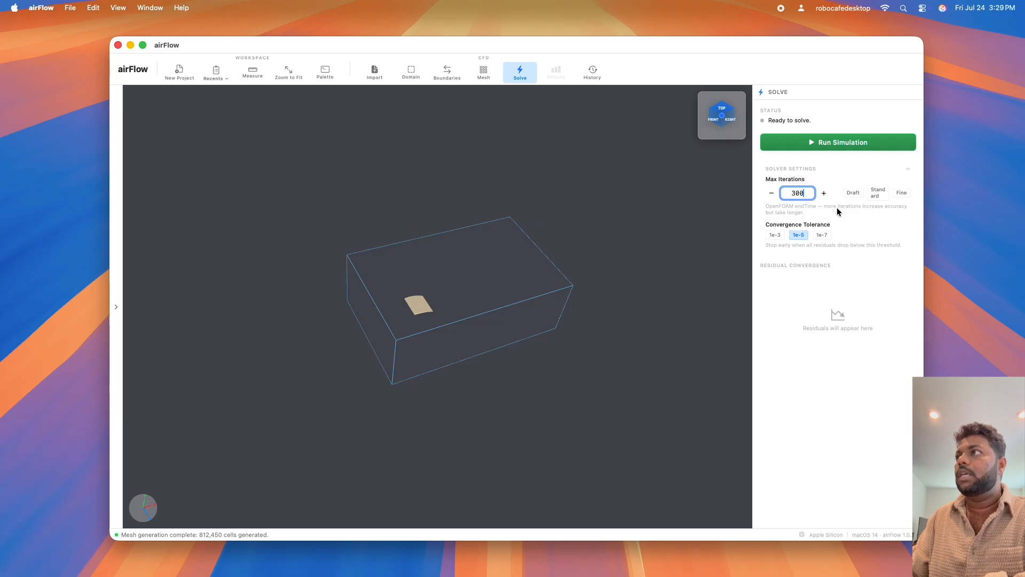
pyautogui.click(878, 142)
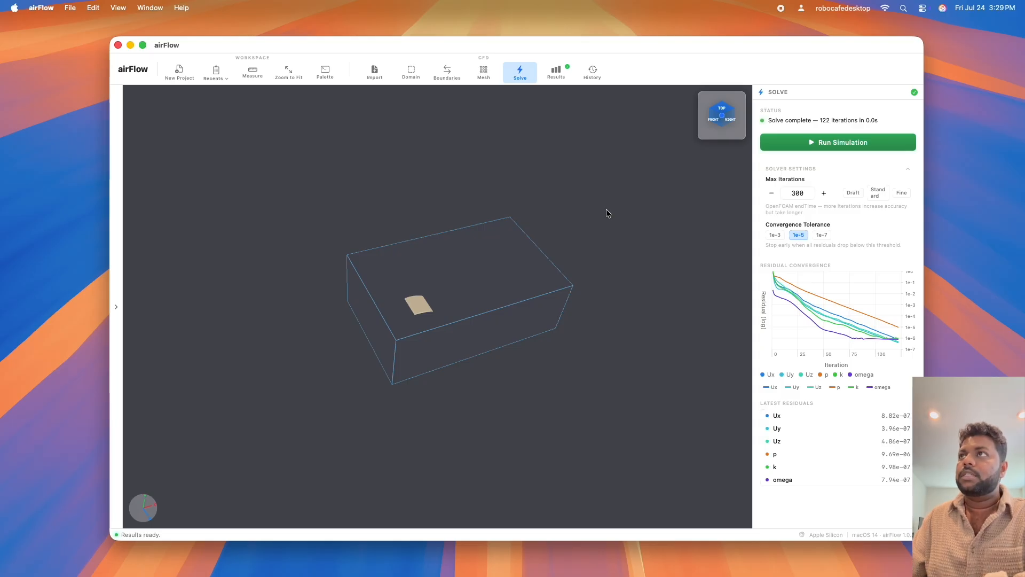
# Display the velocity results on an XY slice and examine the flow around the wing from several angles.
pyautogui.click(560, 74)
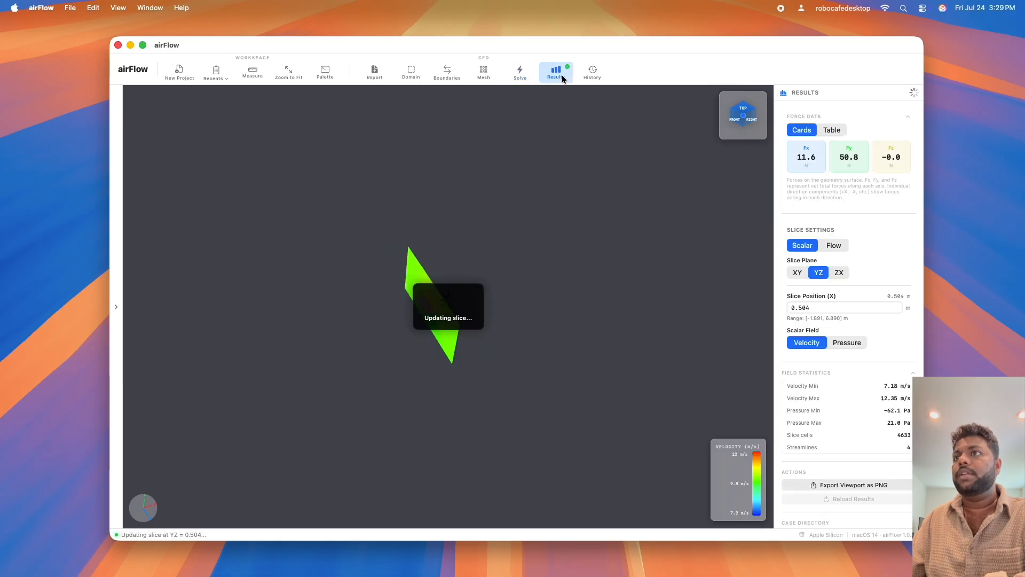
pyautogui.click(796, 272)
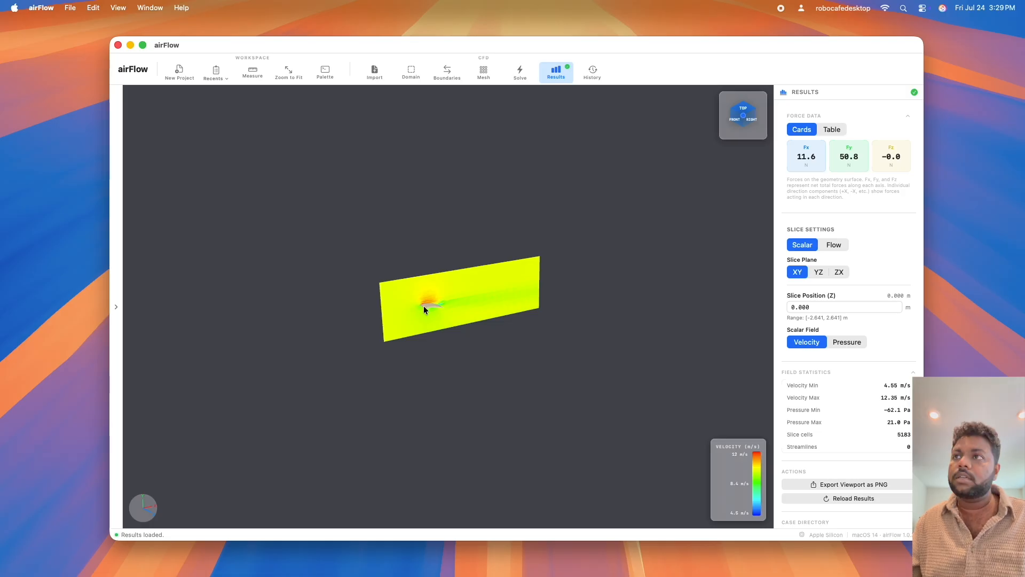
pyautogui.scroll(5, 434, 301)
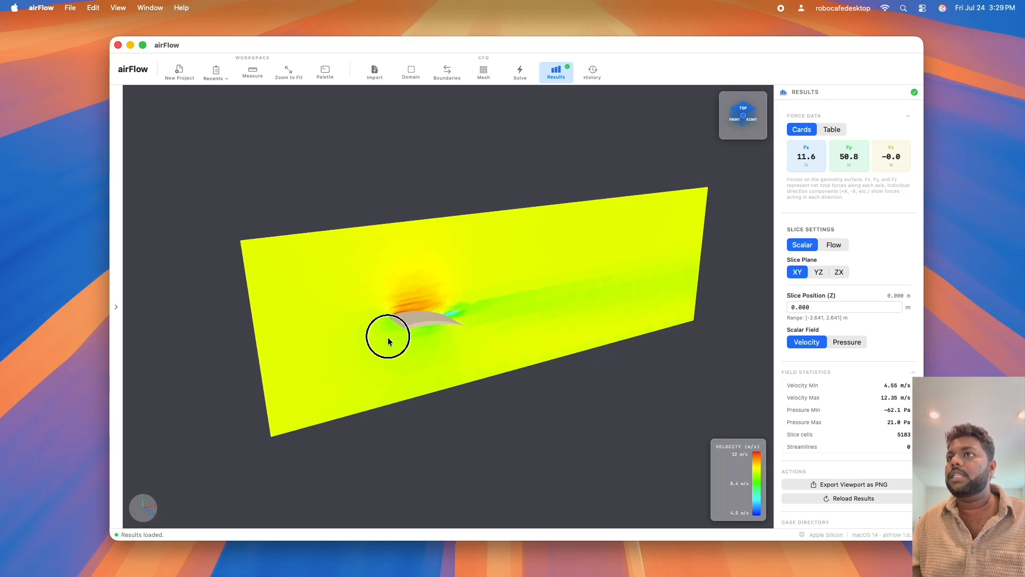
pyautogui.moveTo(388, 341); pyautogui.dragTo(370, 286)
pyautogui.moveTo(440, 289)
pyautogui.mouseDown()
pyautogui.moveTo(423, 293)
pyautogui.moveTo(431, 300)
pyautogui.mouseUp()
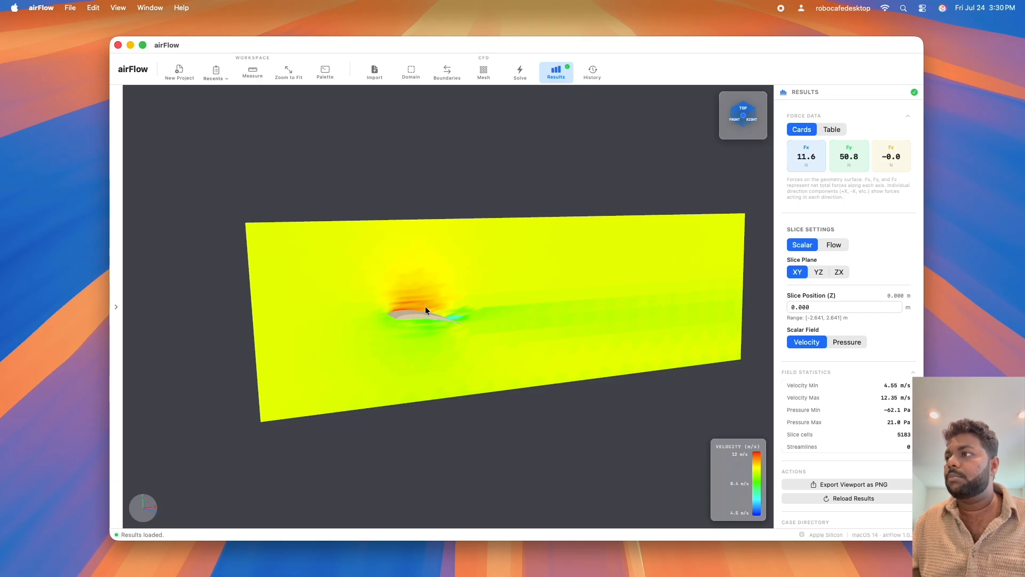
pyautogui.moveTo(481, 368); pyautogui.dragTo(426, 333)
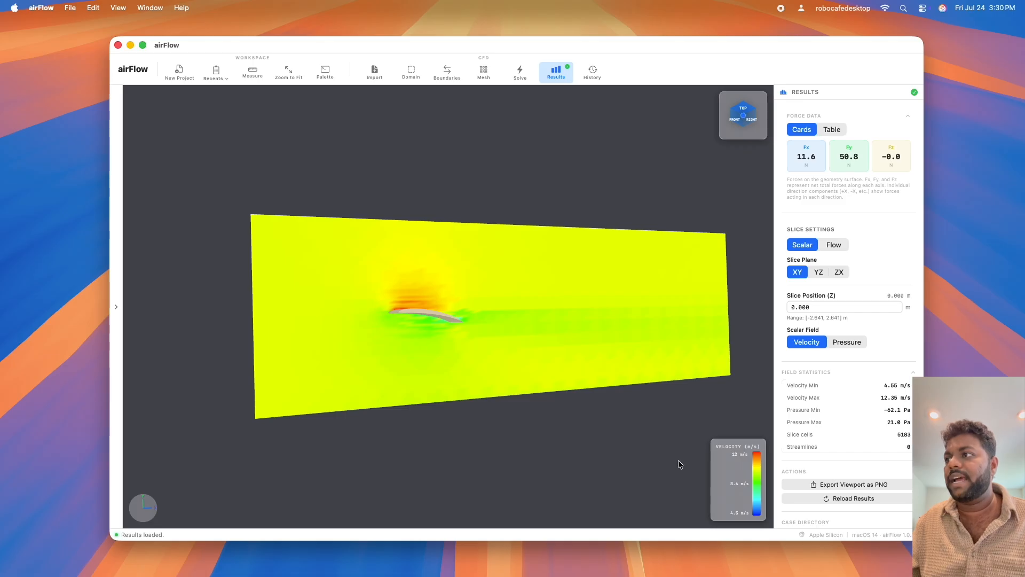
pyautogui.moveTo(485, 371); pyautogui.dragTo(498, 425)
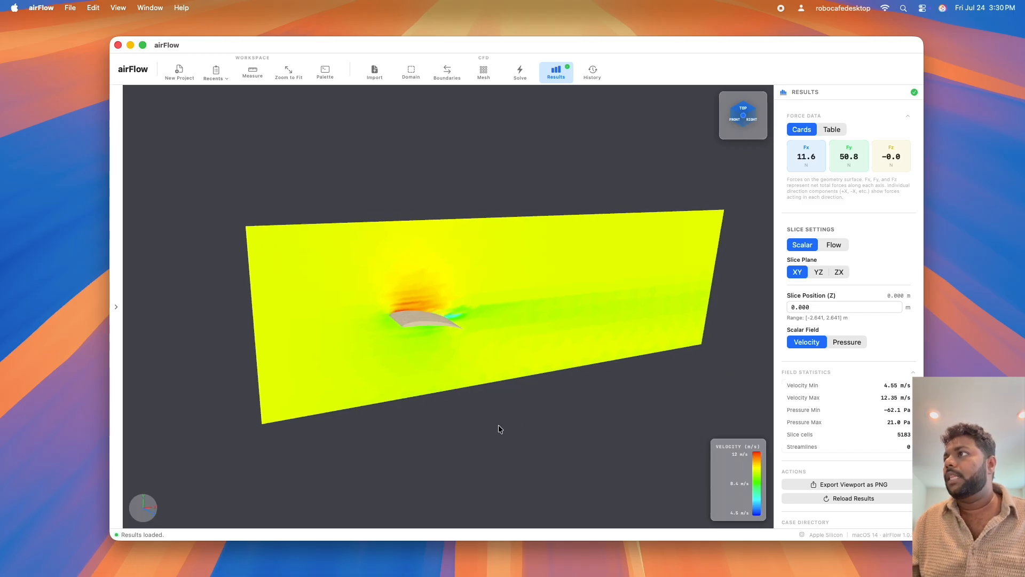
# View the velocity results on the YZ and ZX slice planes, and return to the XY plane.
pyautogui.click(818, 272)
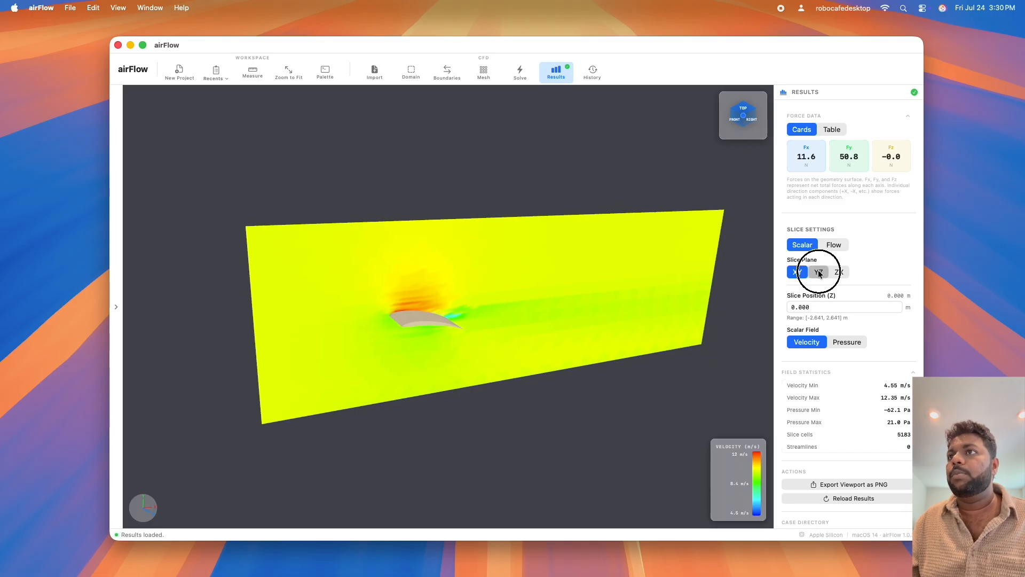
pyautogui.moveTo(710, 319); pyautogui.dragTo(445, 391)
pyautogui.click(839, 272)
pyautogui.click(797, 272)
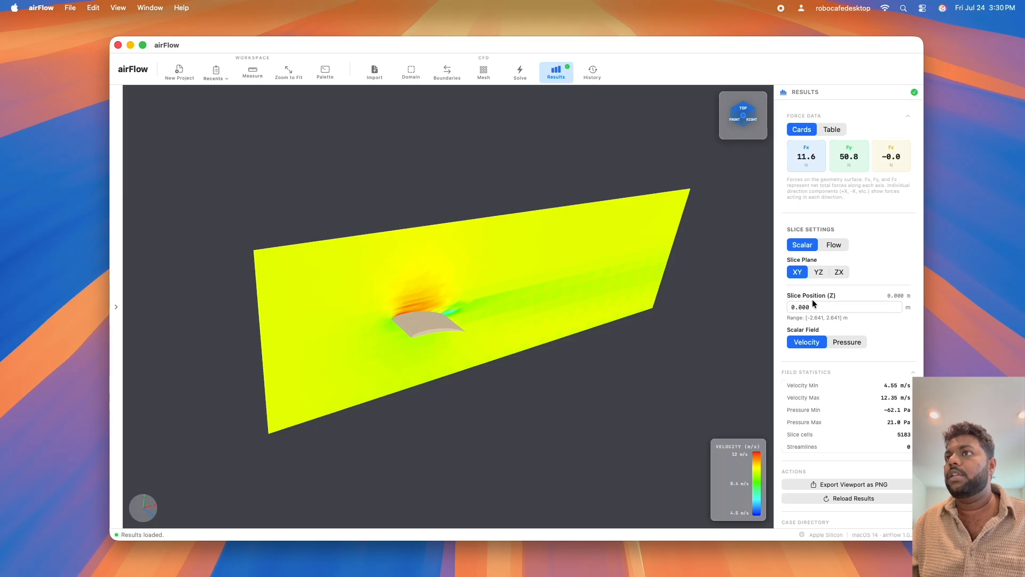
pyautogui.moveTo(567, 341); pyautogui.dragTo(430, 291)
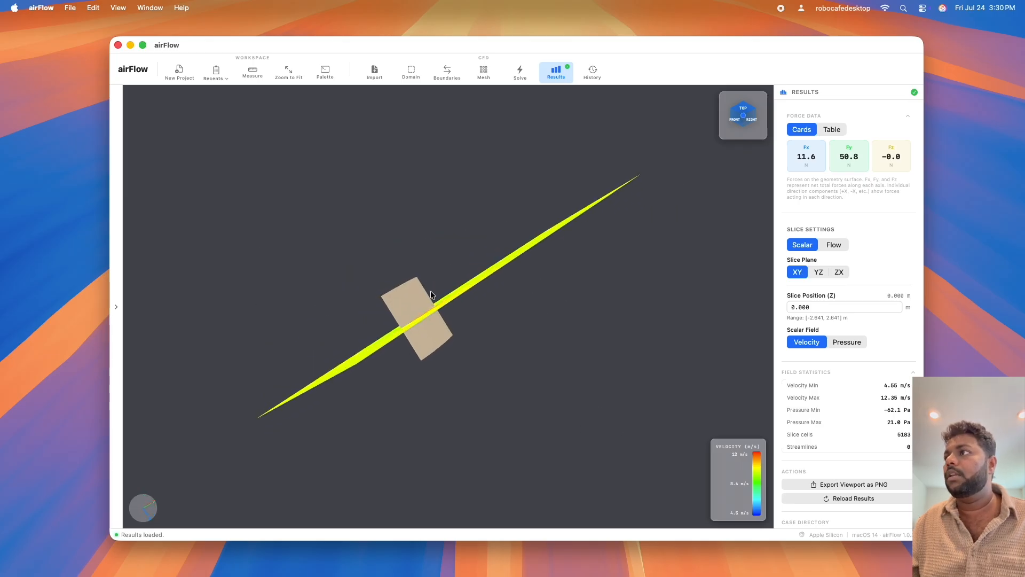
pyautogui.moveTo(814, 307); pyautogui.dragTo(787, 307)
# Switch the scalar field to Pressure and examine the pressure around the wing on the XY slice.
pyautogui.moveTo(511, 341); pyautogui.dragTo(460, 265)
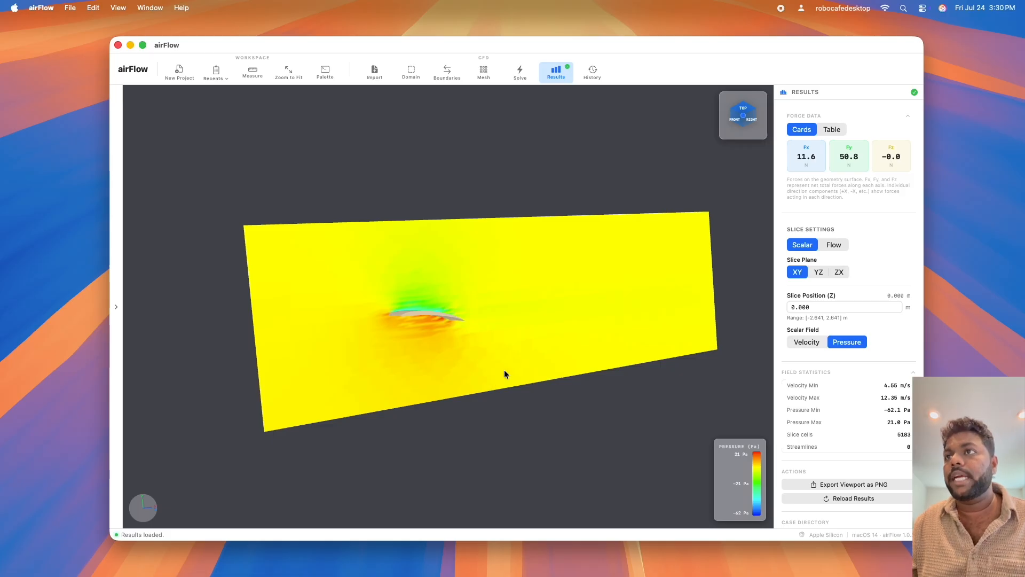
pyautogui.scroll(10, 427, 335)
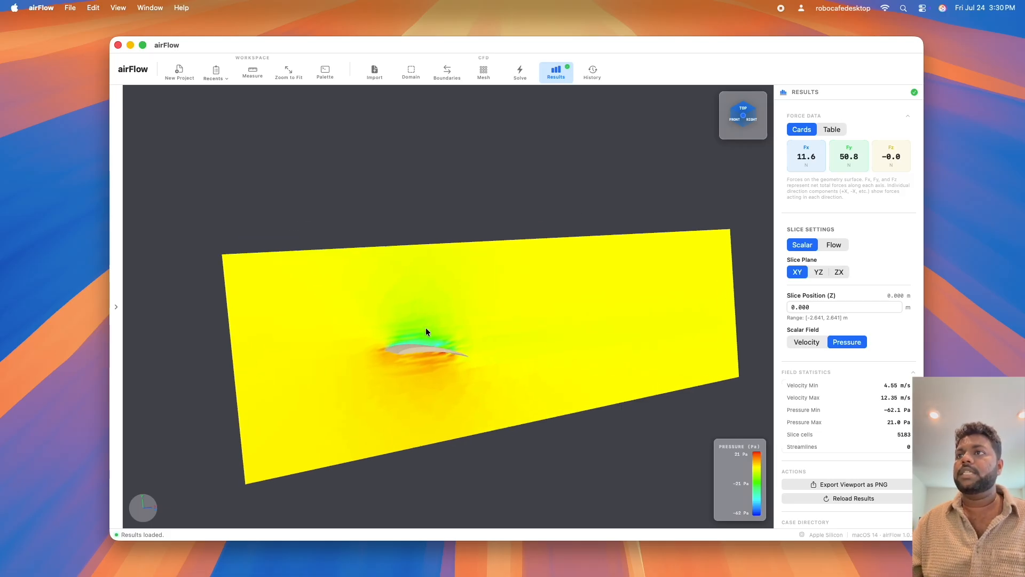
pyautogui.moveTo(419, 383); pyautogui.dragTo(383, 350)
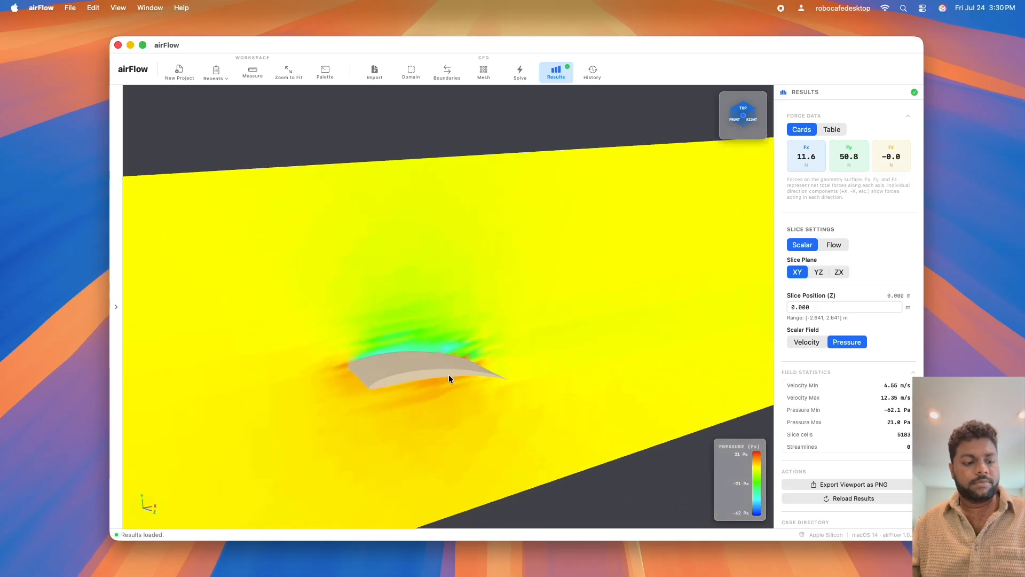
pyautogui.scroll(-5, 455, 368)
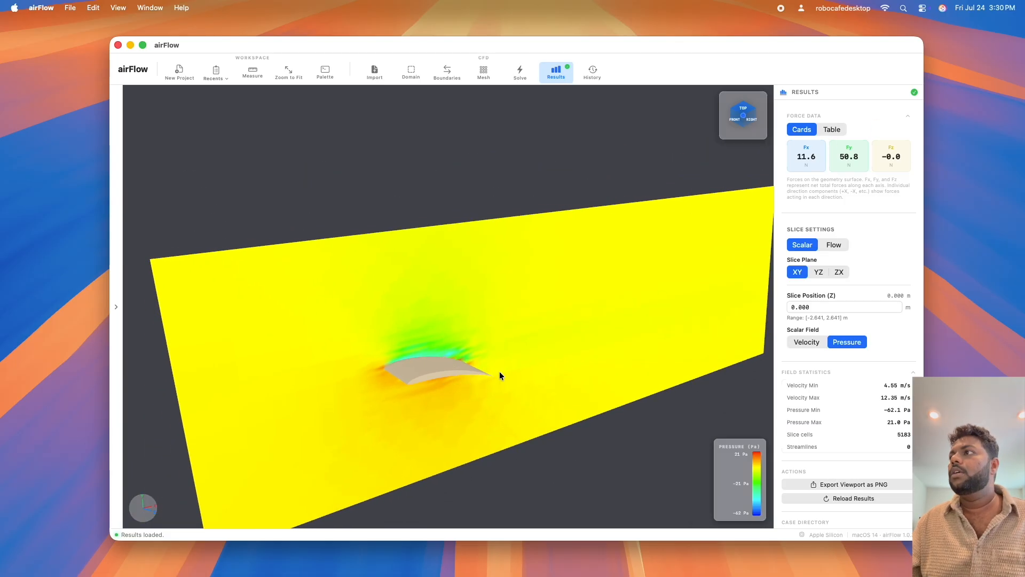
# View the pressure on the YZ slice, return to XY, and check the wing's orientation against the axes.
pyautogui.click(815, 272)
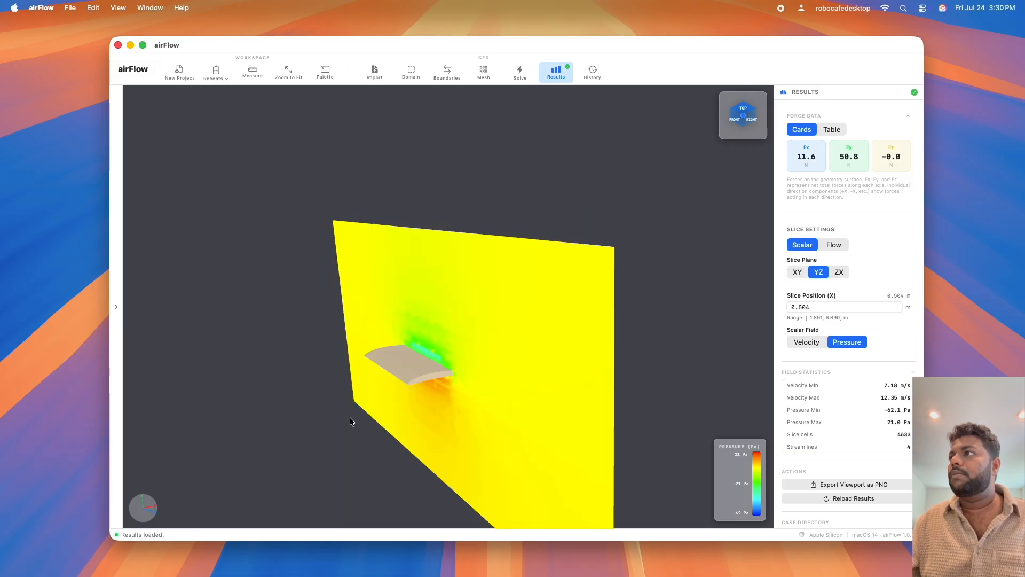
pyautogui.click(797, 273)
pyautogui.moveTo(319, 444); pyautogui.dragTo(294, 419)
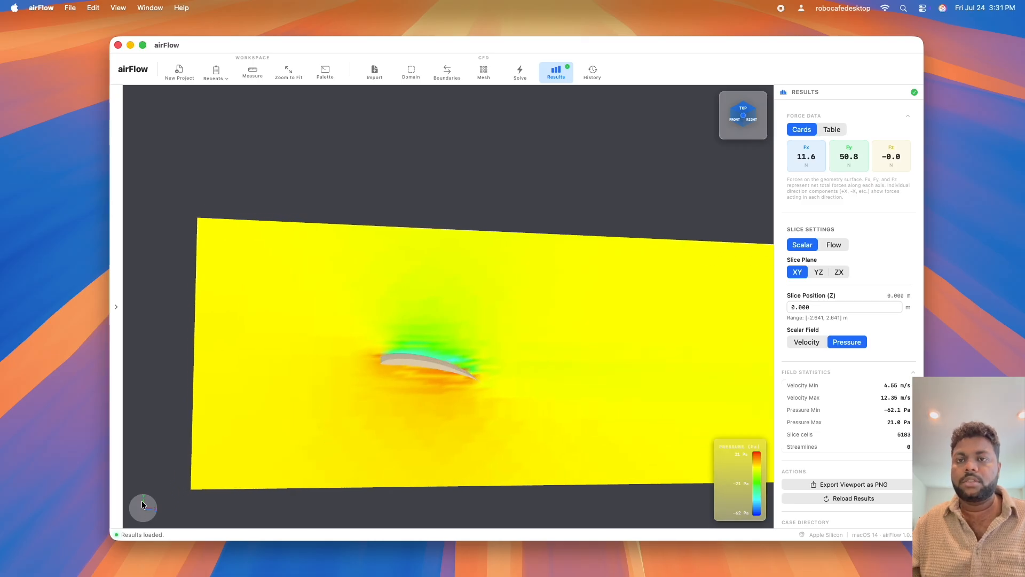
pyautogui.moveTo(163, 491); pyautogui.dragTo(179, 473)
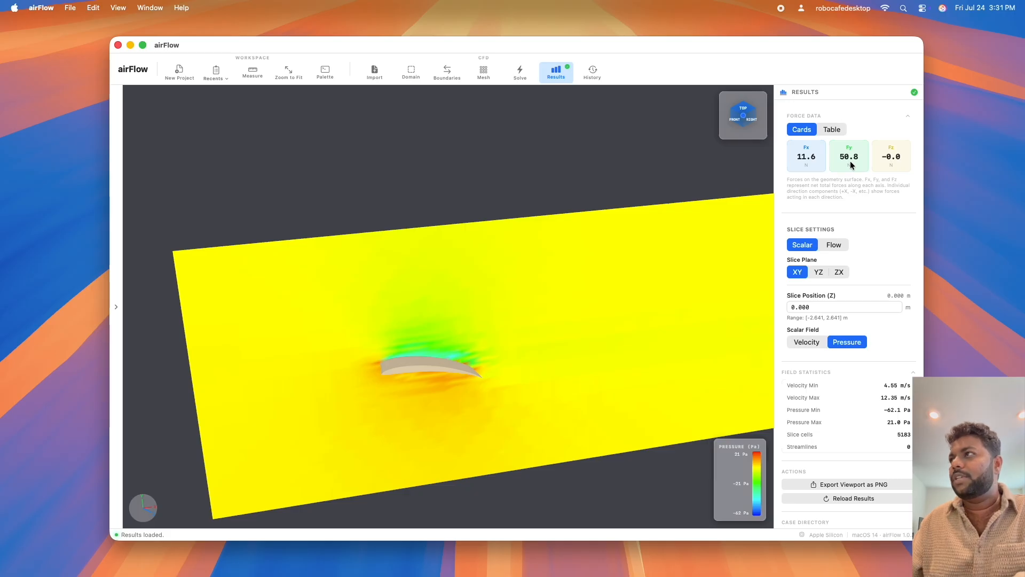
pyautogui.moveTo(181, 516); pyautogui.dragTo(150, 512)
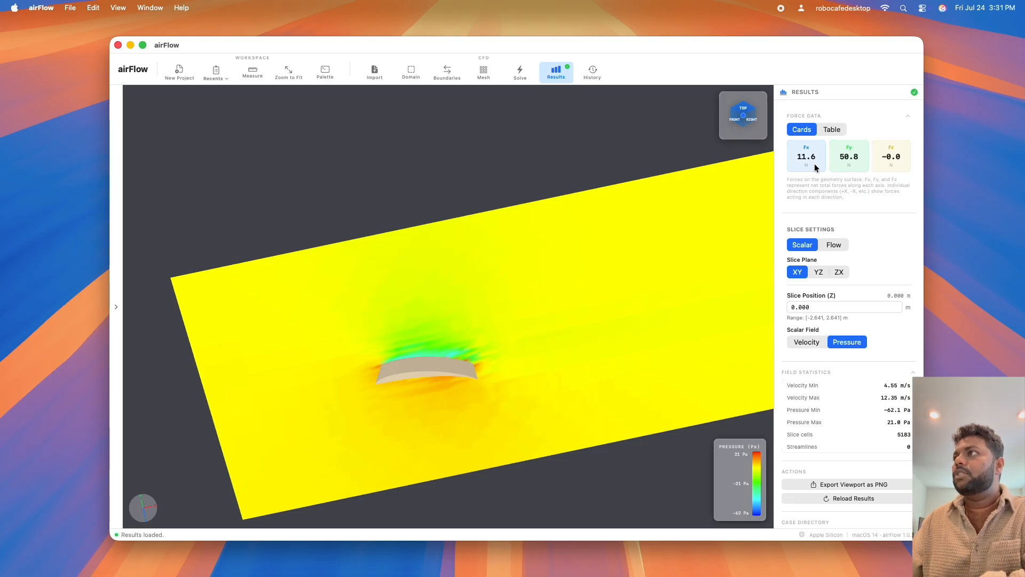
# Compare the force data on the wing in the table view and the cards view.
pyautogui.click(831, 129)
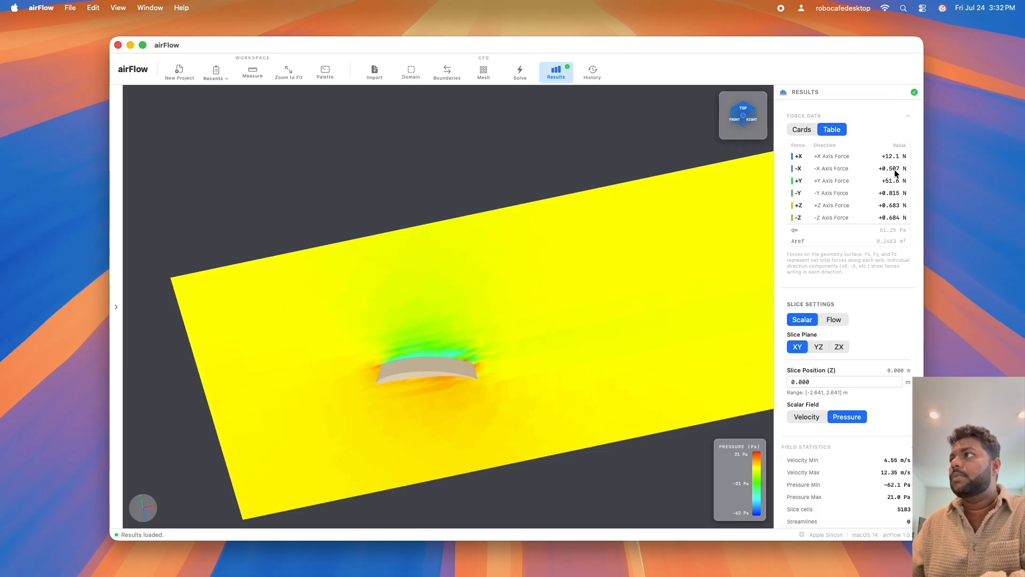
pyautogui.click(800, 129)
pyautogui.click(833, 129)
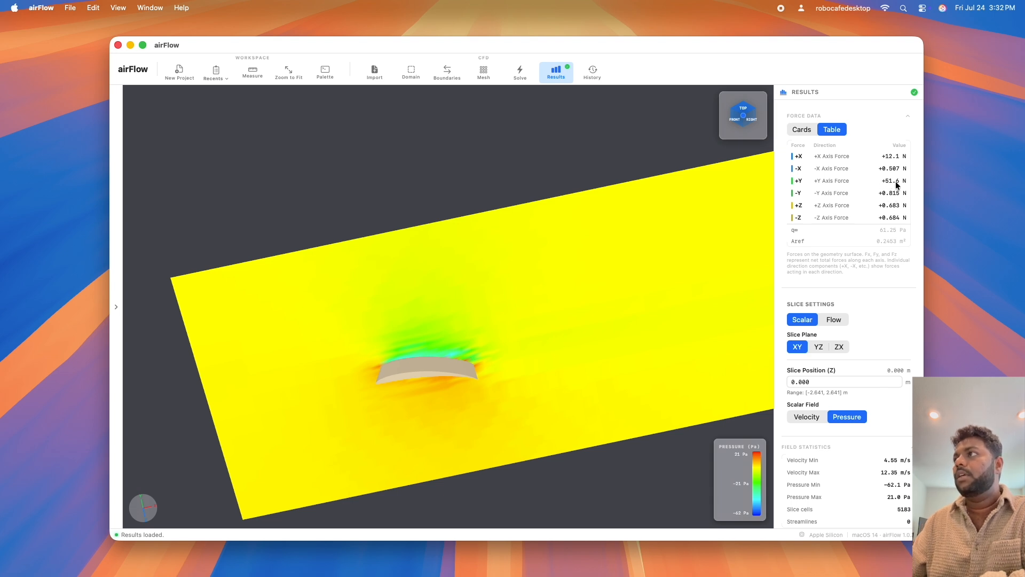
pyautogui.click(807, 129)
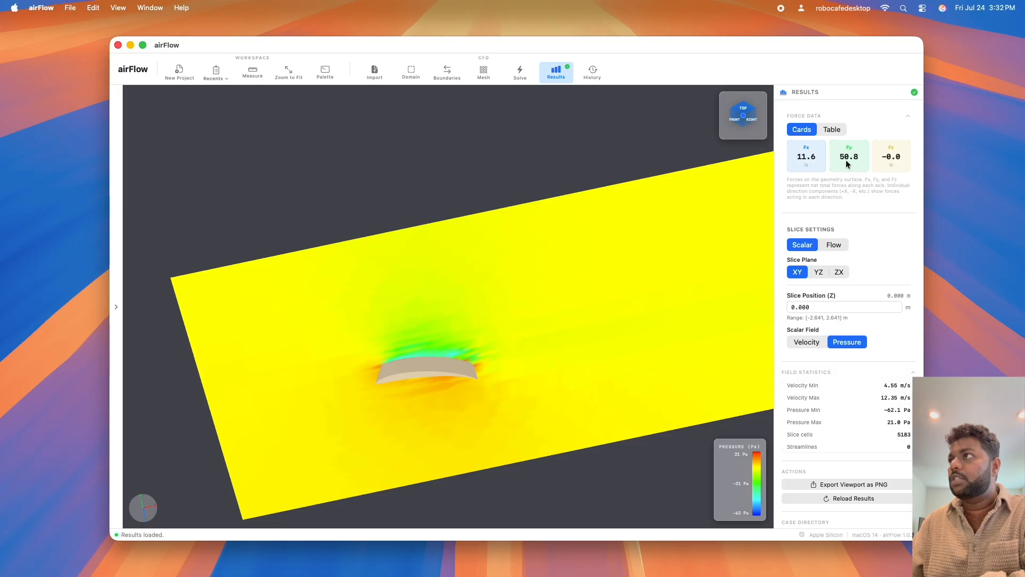
pyautogui.click(833, 131)
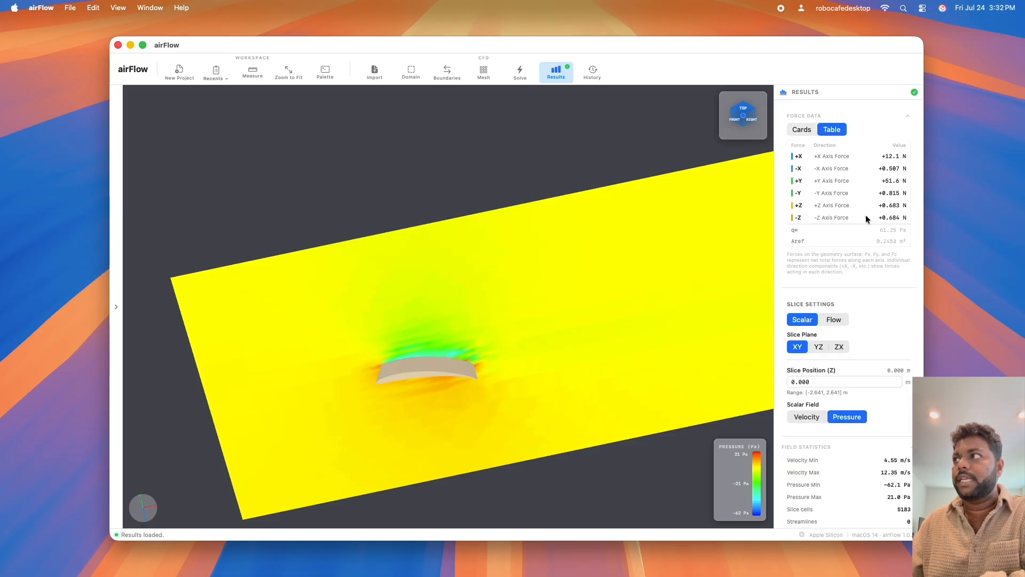
pyautogui.click(811, 129)
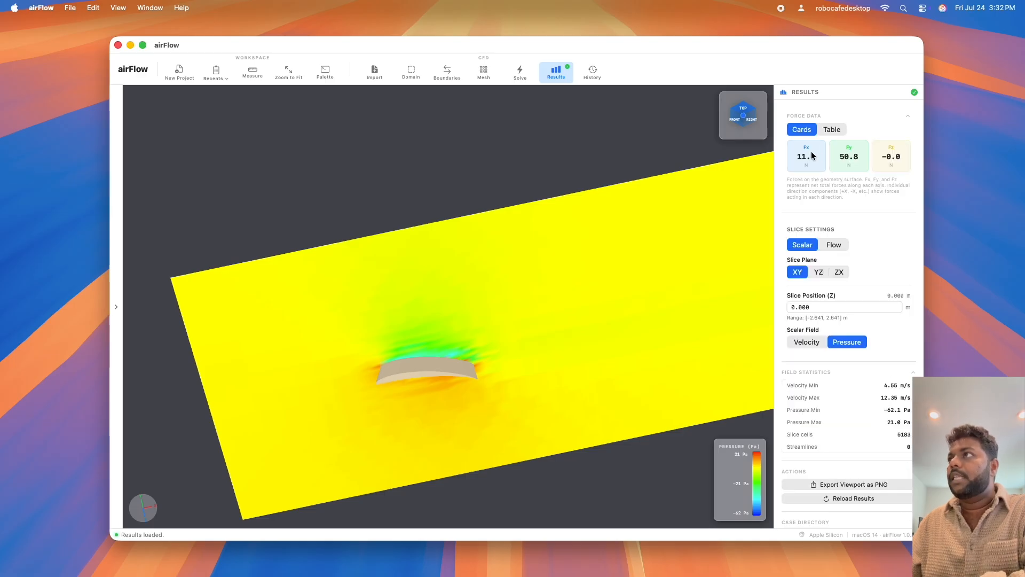
# Switch the slice display from scalar to Flow on the XY plane.
pyautogui.moveTo(635, 208)
pyautogui.mouseDown()
pyautogui.moveTo(674, 206)
pyautogui.moveTo(652, 206)
pyautogui.mouseUp()
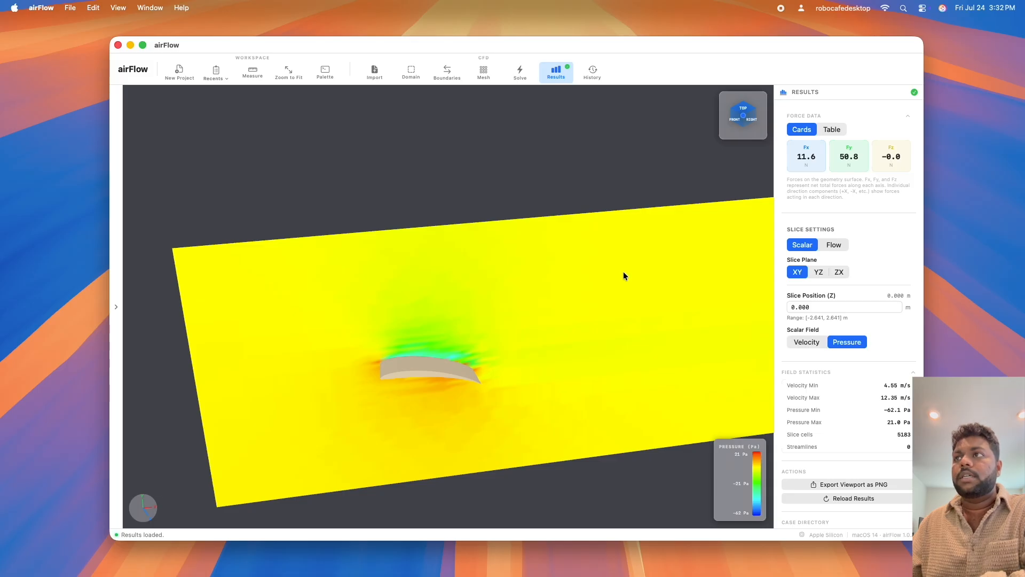
pyautogui.moveTo(623, 273); pyautogui.dragTo(588, 271)
pyautogui.moveTo(514, 297); pyautogui.dragTo(519, 326)
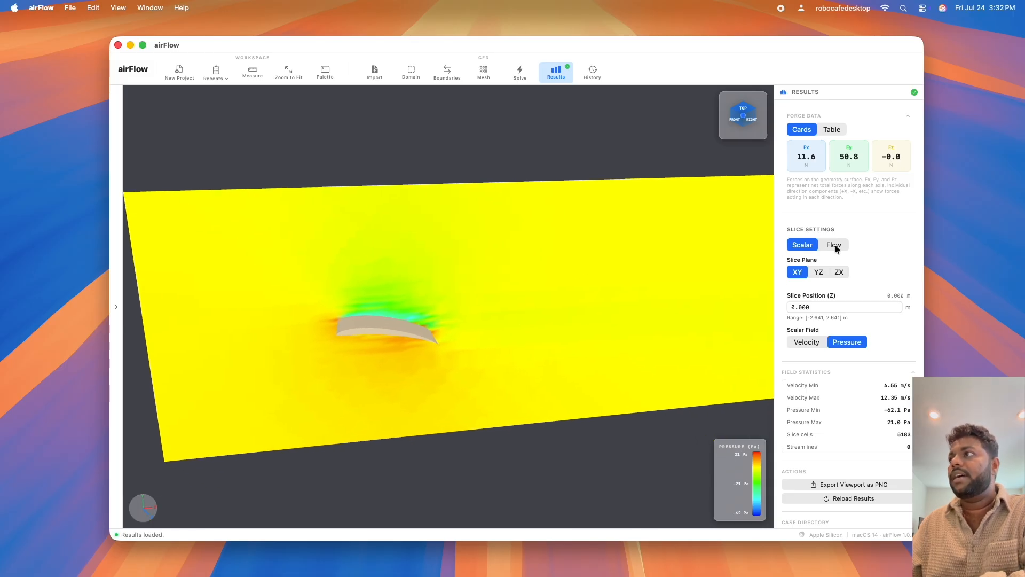
pyautogui.click(835, 246)
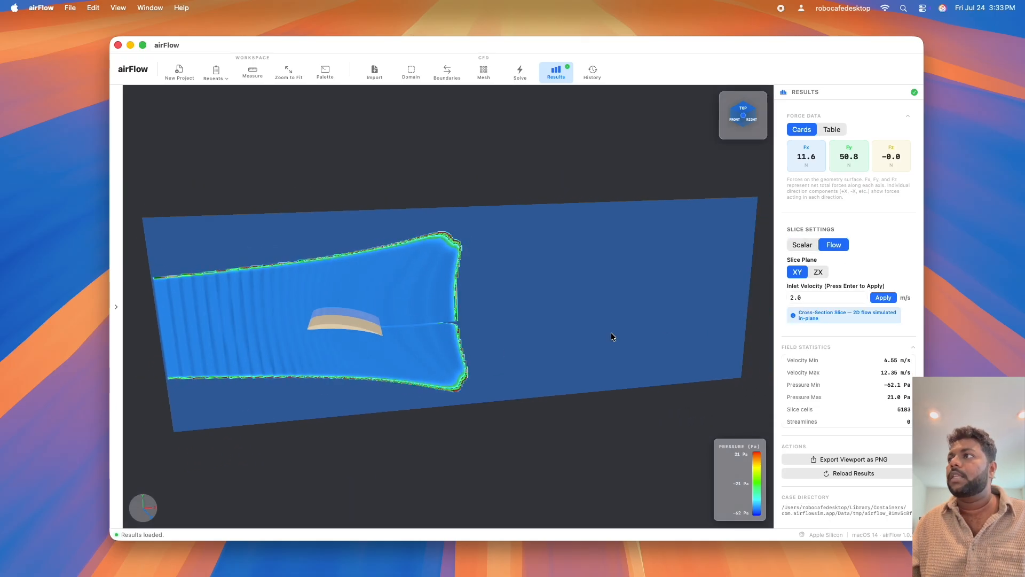
# Show the flow on the ZX plane and examine how it develops around the wing.
pyautogui.click(817, 273)
pyautogui.moveTo(385, 395); pyautogui.dragTo(424, 477)
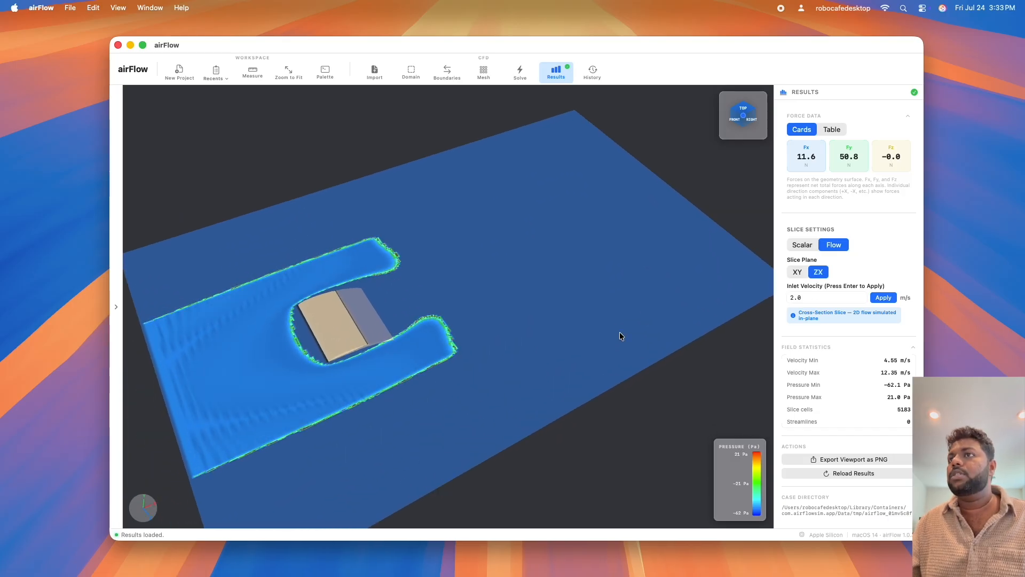
pyautogui.moveTo(618, 336); pyautogui.dragTo(615, 361)
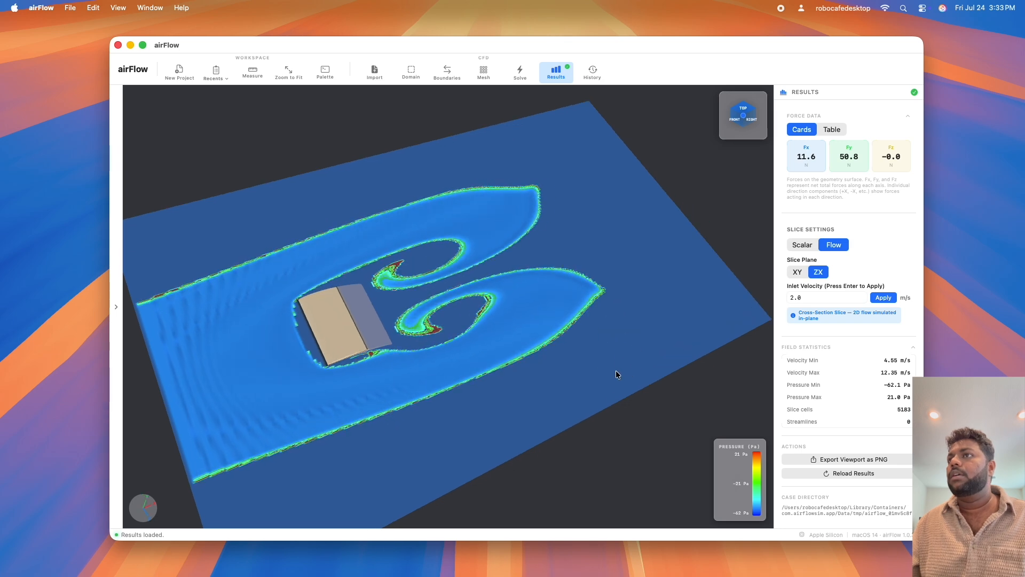
pyautogui.moveTo(494, 402); pyautogui.dragTo(531, 393)
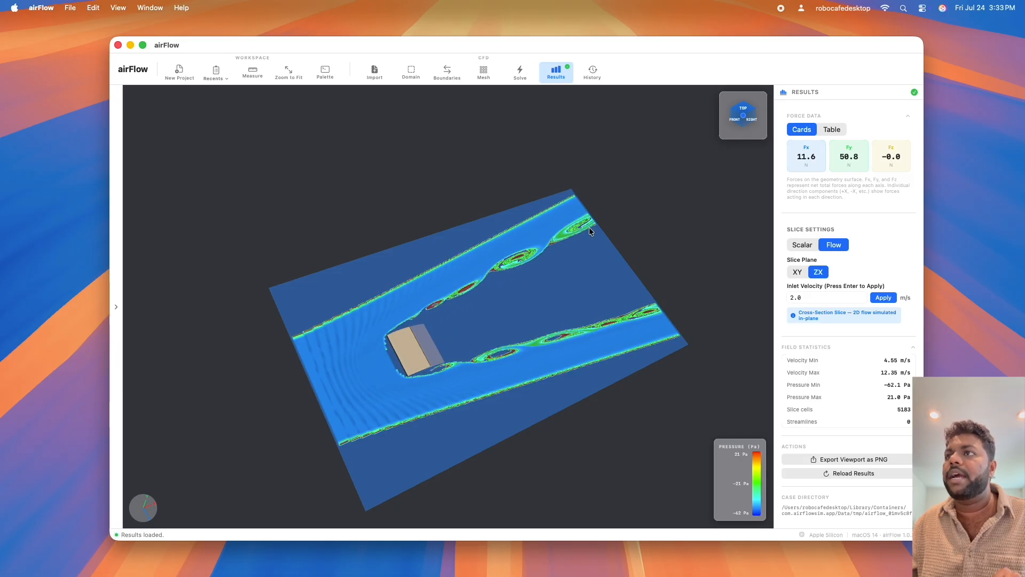
# Return the flow slice to the XY plane and examine the wake behind the wing, both up close and across the whole slice.
pyautogui.click(797, 273)
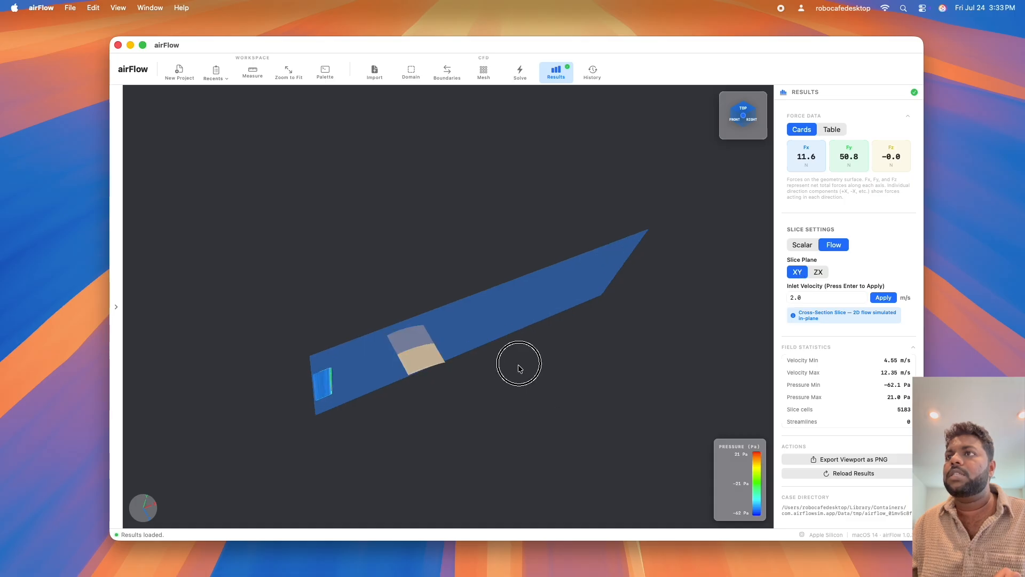
pyautogui.moveTo(442, 430); pyautogui.dragTo(419, 423)
pyautogui.moveTo(497, 443); pyautogui.dragTo(479, 444)
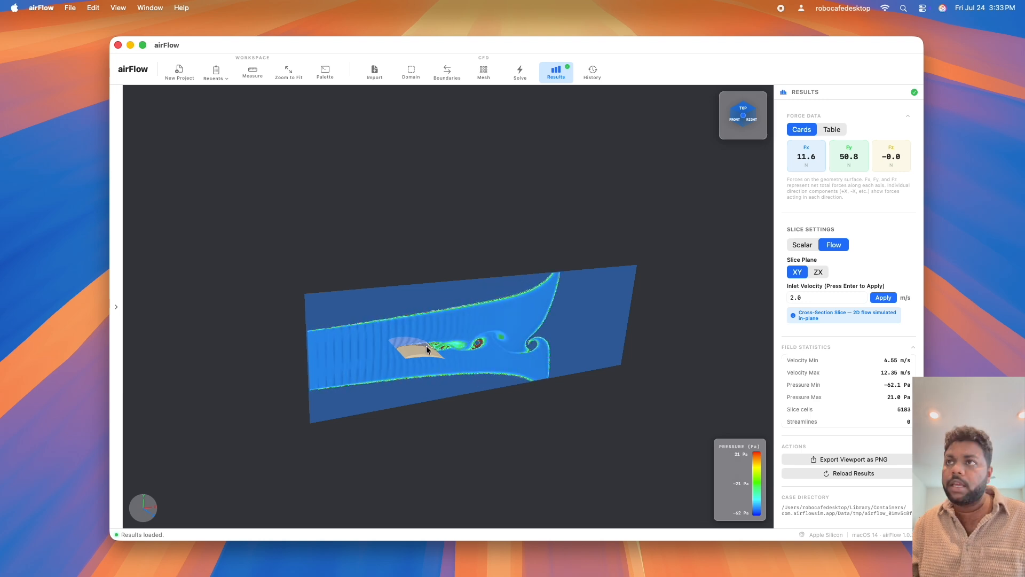
pyautogui.scroll(3, 427, 346)
pyautogui.scroll(3, 427, 346)
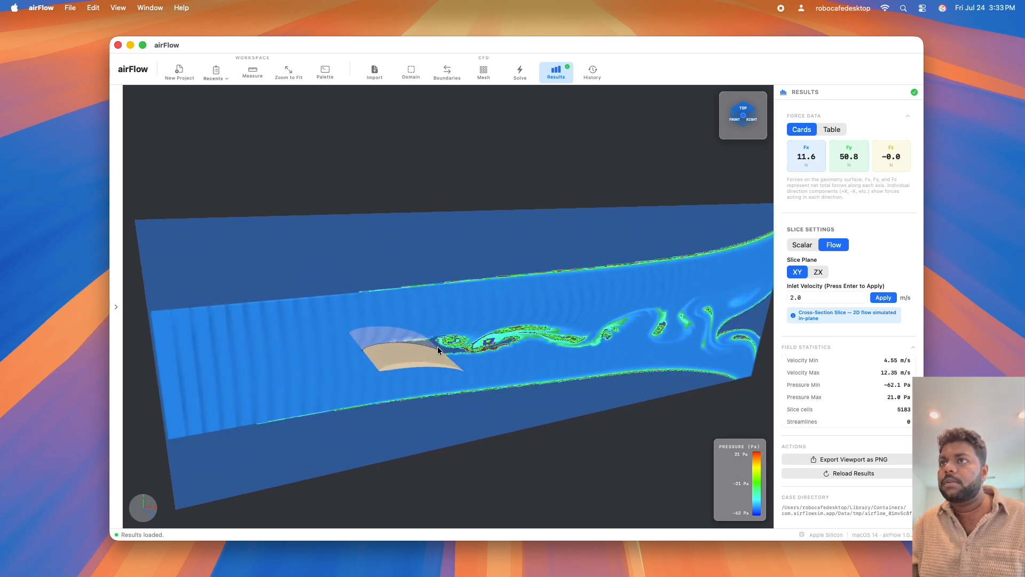
pyautogui.moveTo(495, 444); pyautogui.dragTo(463, 435)
pyautogui.moveTo(456, 416); pyautogui.dragTo(450, 420)
pyautogui.scroll(3, 396, 428)
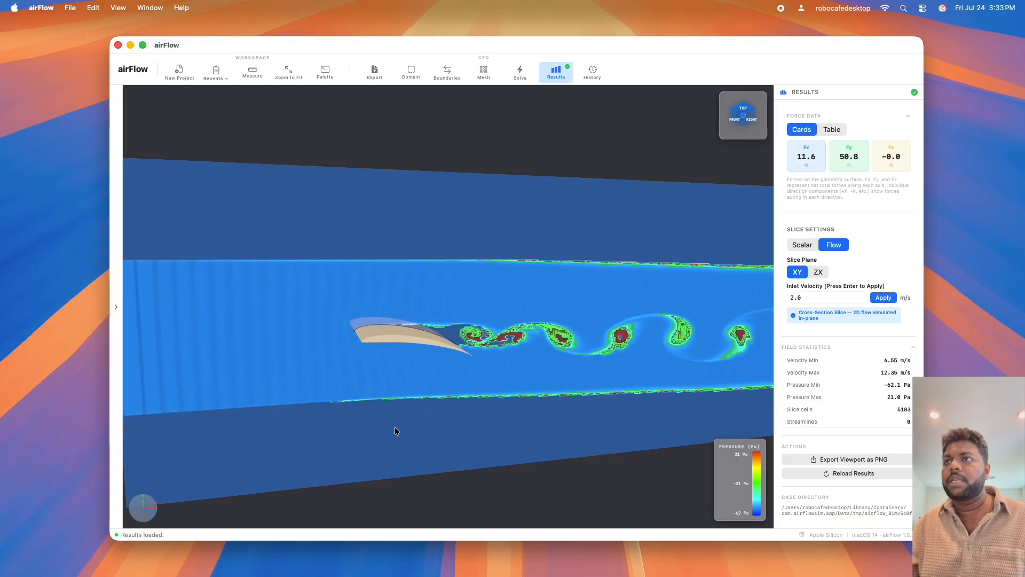
pyautogui.scroll(-5, 394, 428)
pyautogui.hscroll(3, 610, 453)
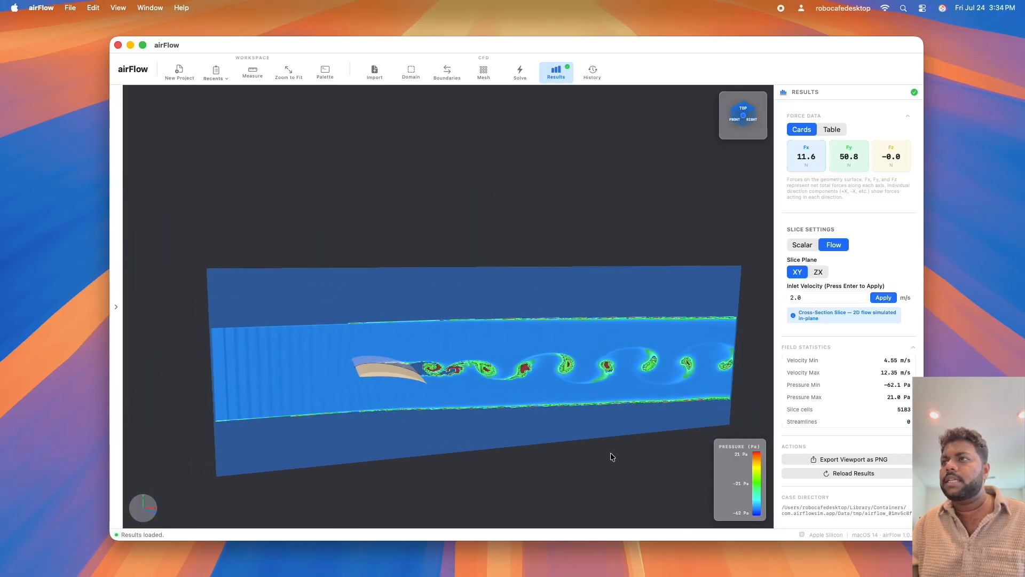
pyautogui.scroll(-3, 610, 451)
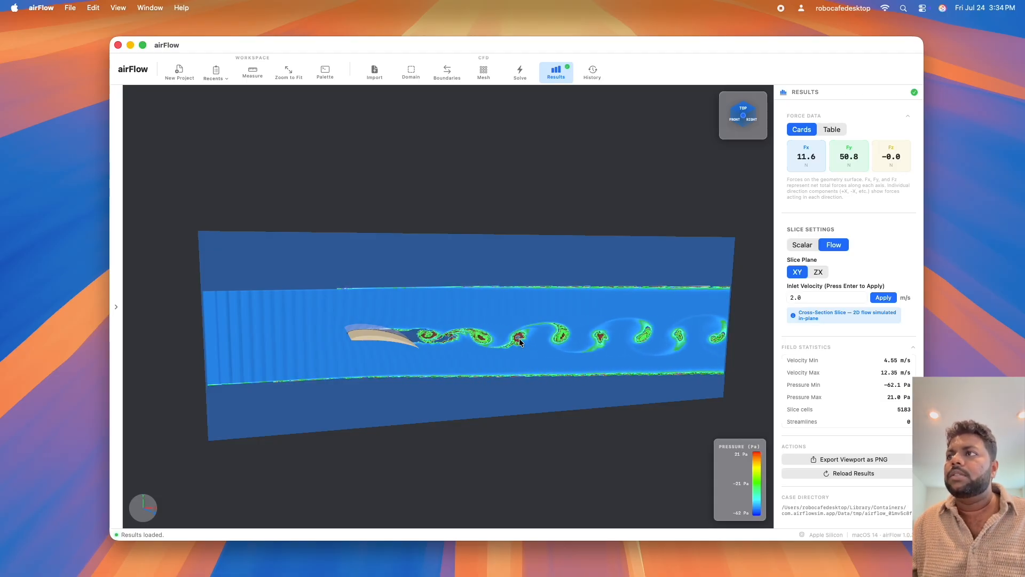
pyautogui.click(397, 463)
pyautogui.moveTo(396, 462); pyautogui.dragTo(421, 425)
# Set the flow slice's inlet velocity to 10 m/s and apply it.
pyautogui.click(801, 297)
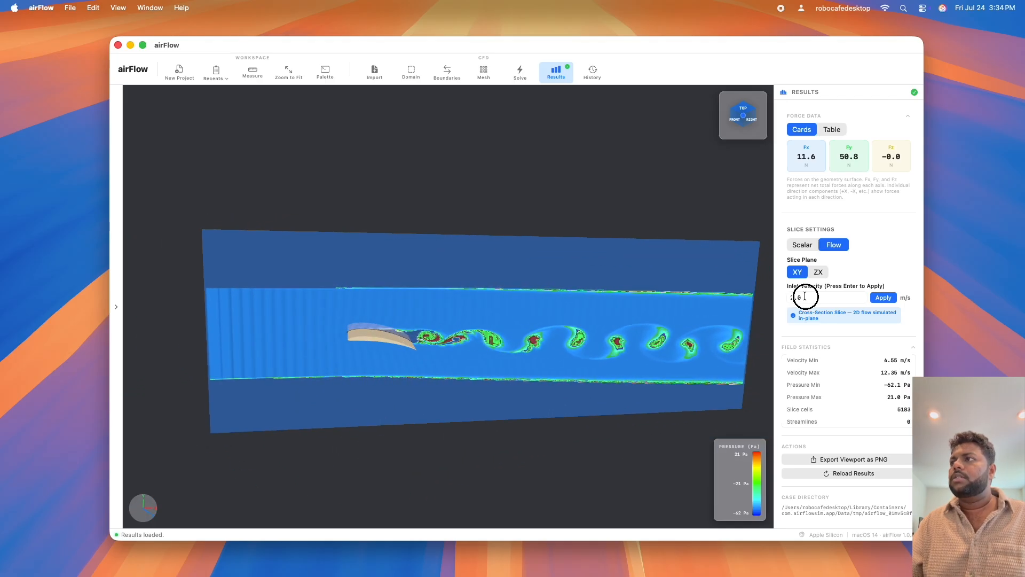
pyautogui.moveTo(802, 297); pyautogui.dragTo(787, 299)
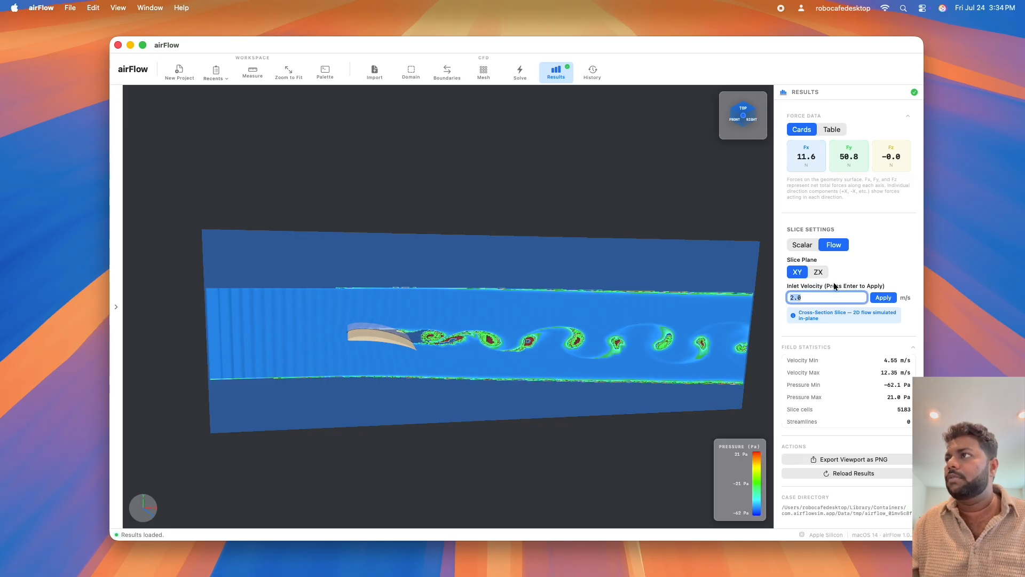
pyautogui.write('10')
pyautogui.press('Return')
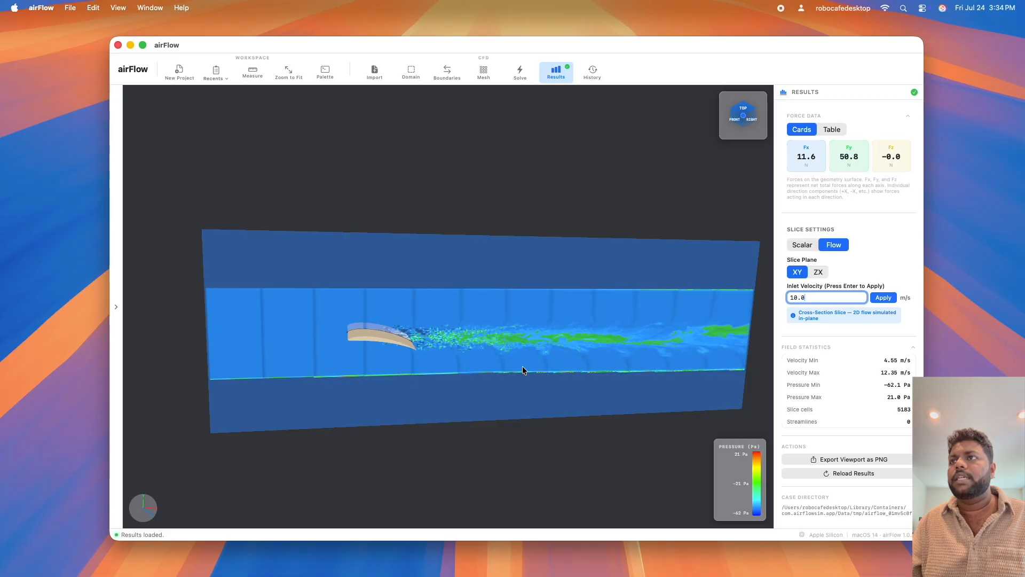
# Examine the wake behind the wing at the new inlet velocity on the XY plane and on the ZX plane.
pyautogui.scroll(3, 416, 344)
pyautogui.scroll(3, 411, 338)
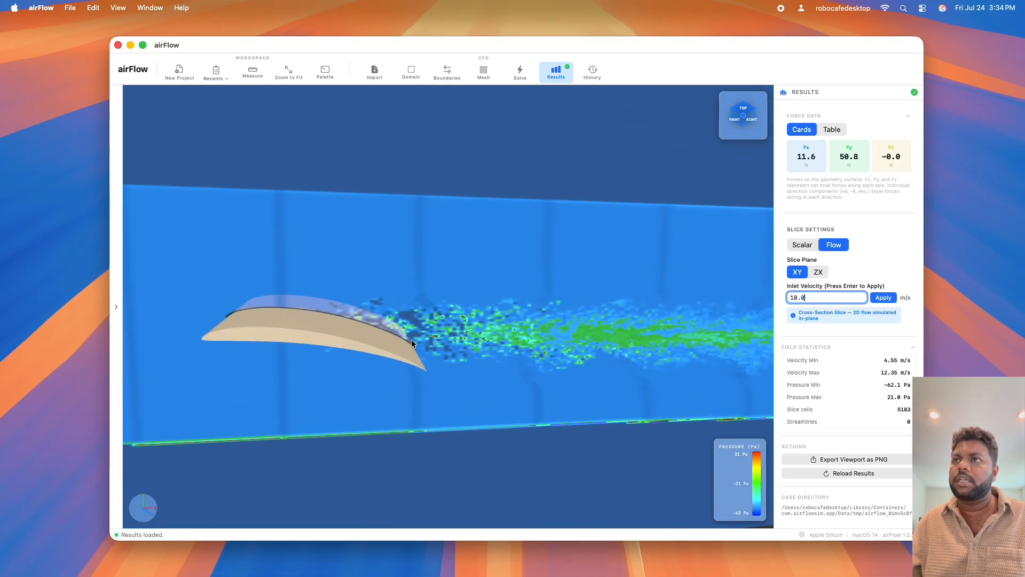
pyautogui.scroll(-5, 388, 338)
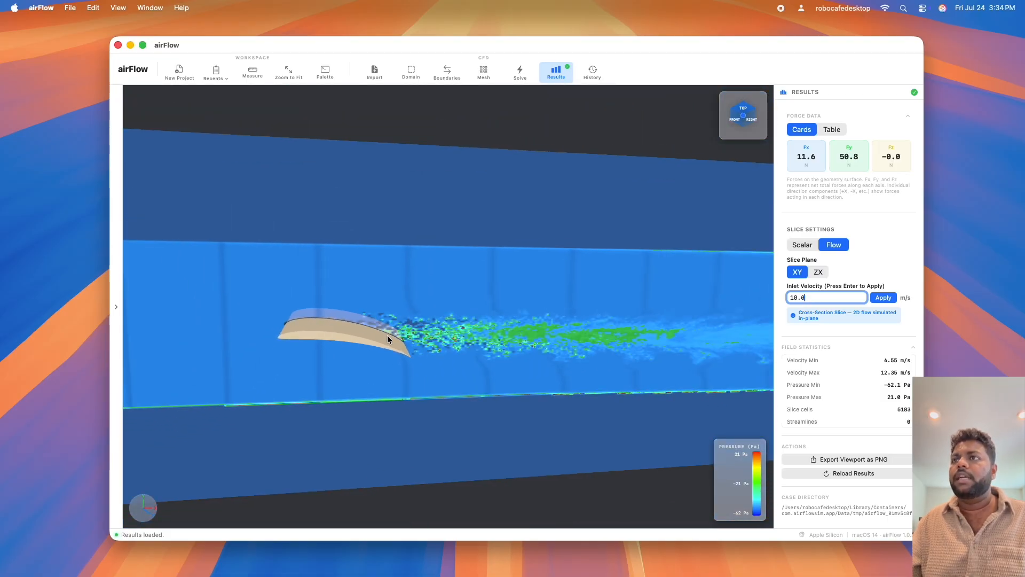
pyautogui.moveTo(399, 361); pyautogui.dragTo(247, 393)
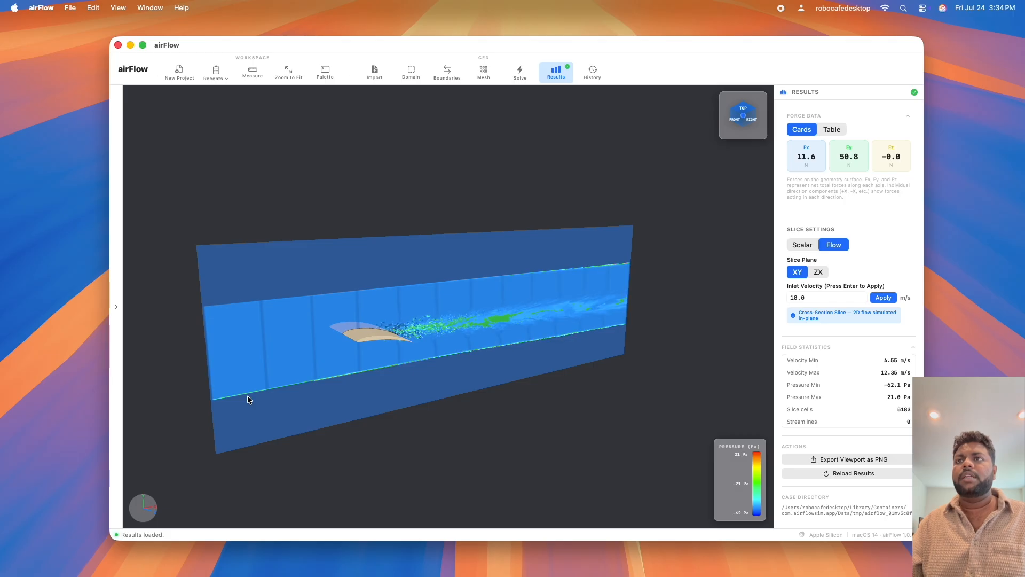
pyautogui.click(822, 273)
pyautogui.moveTo(346, 361); pyautogui.dragTo(572, 374)
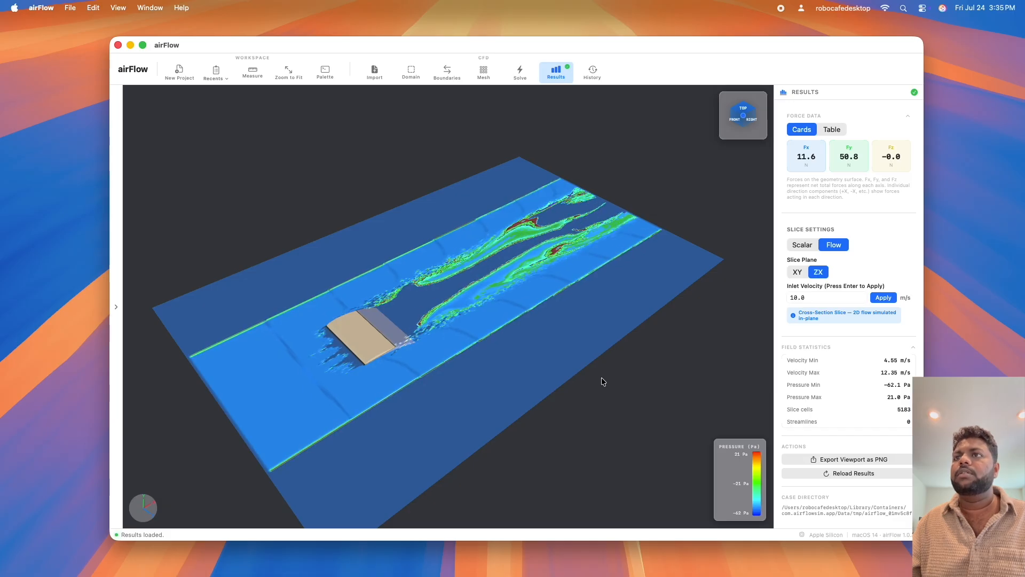
# Switch the flow slice back to the XY plane and examine the flow around the wing from different angles.
pyautogui.scroll(-5, 590, 377)
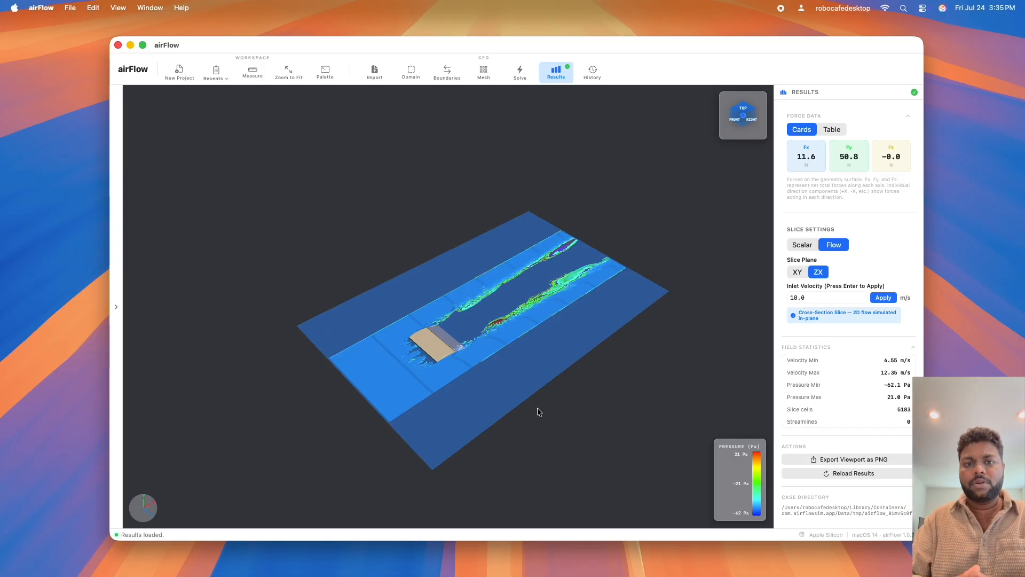
pyautogui.click(798, 273)
pyautogui.moveTo(379, 276); pyautogui.dragTo(379, 228)
pyautogui.moveTo(525, 227); pyautogui.dragTo(506, 210)
pyautogui.moveTo(500, 382); pyautogui.dragTo(516, 398)
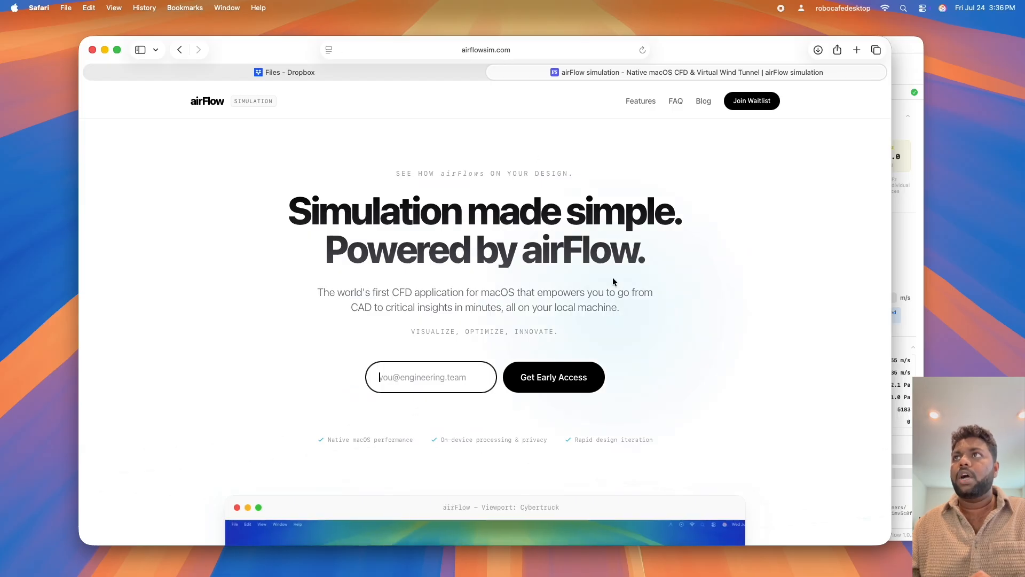
# Switch to the airFlow website in Safari and browse the example simulations in its viewport gallery, including the Rivian R1t and Wing examples.
pyautogui.scroll(-10, 673, 272)
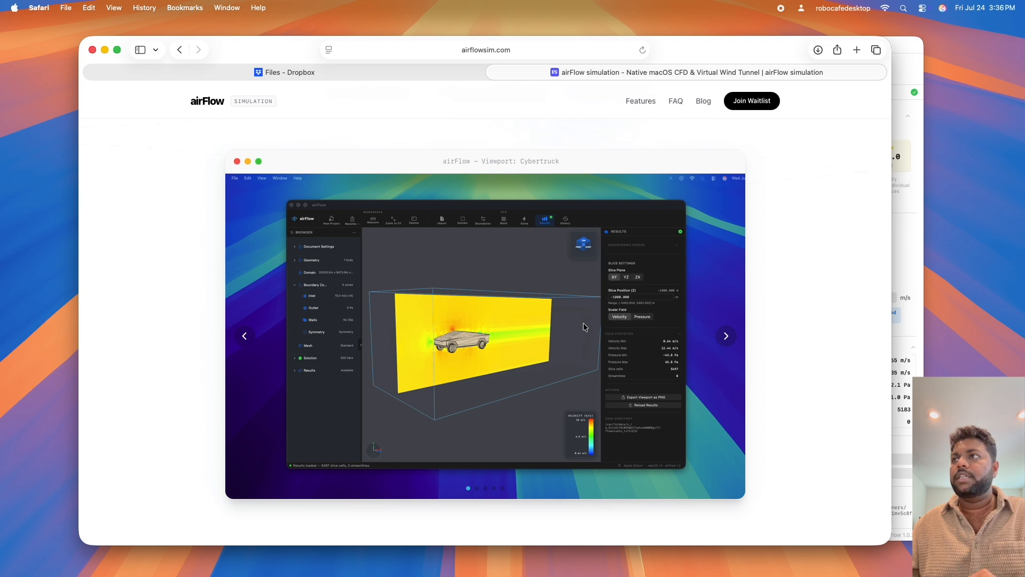
pyautogui.click(727, 336)
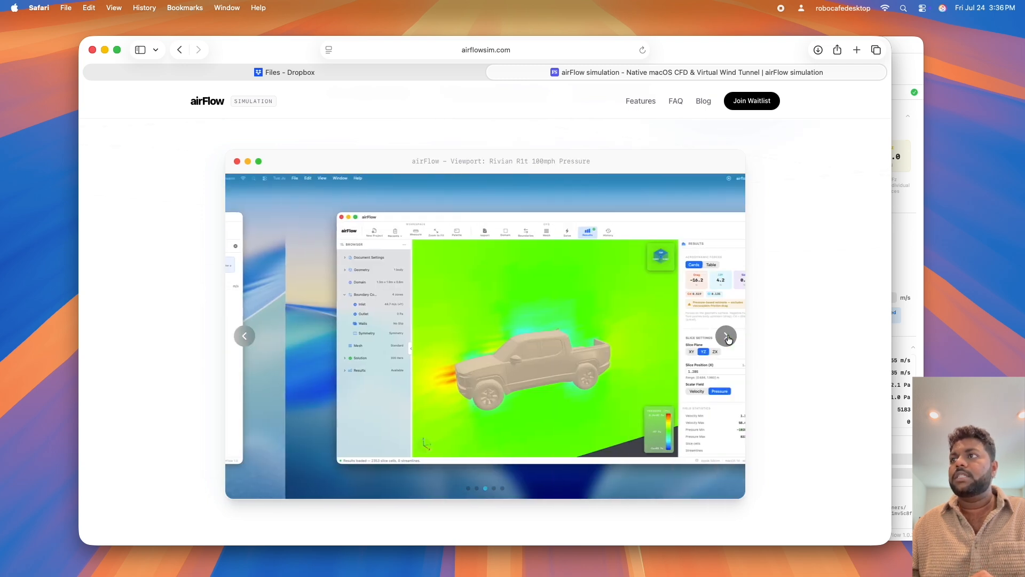
pyautogui.click(727, 336)
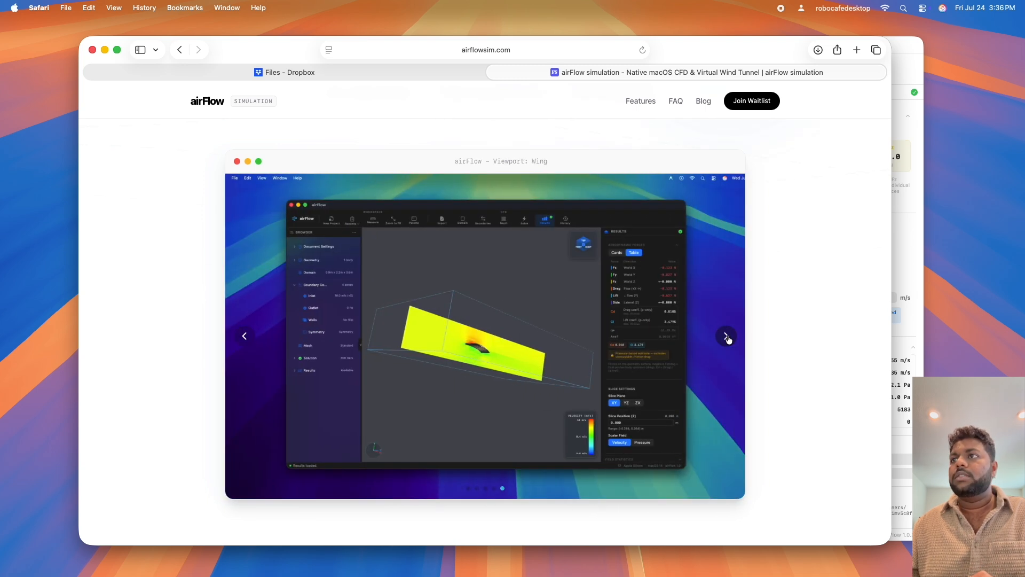
pyautogui.click(725, 336)
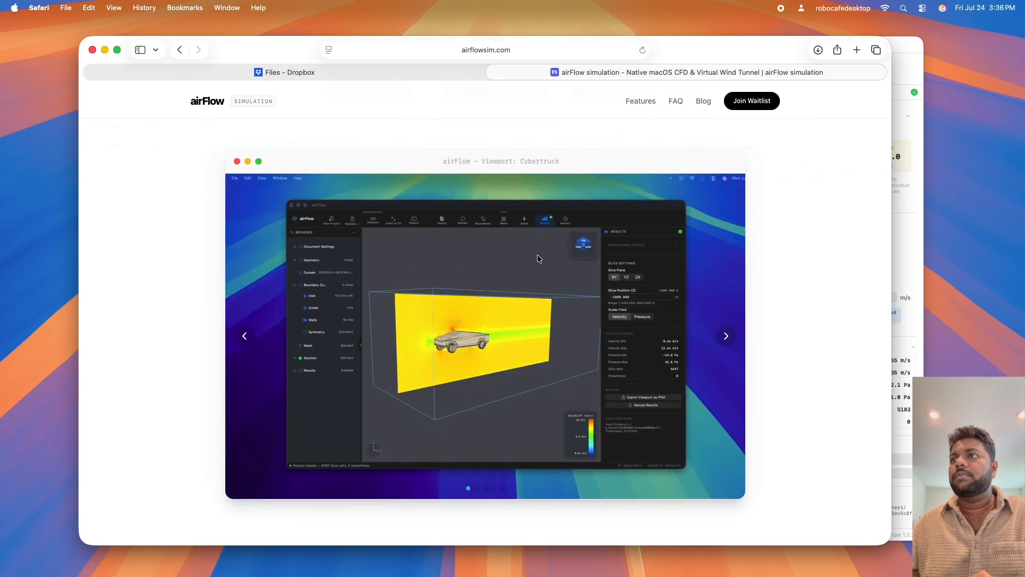
# Return to the early-access sign-up beneath the website's main headline and place the cursor in its e-mail field.
pyautogui.scroll(10, 647, 318)
pyautogui.click(424, 377)
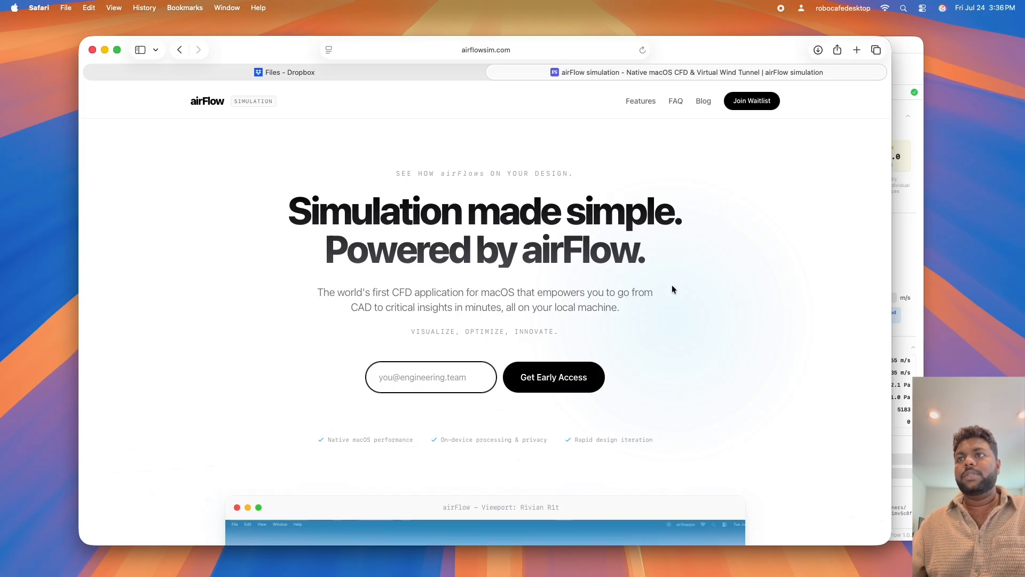
pyautogui.moveTo(412, 440); pyautogui.dragTo(348, 441)
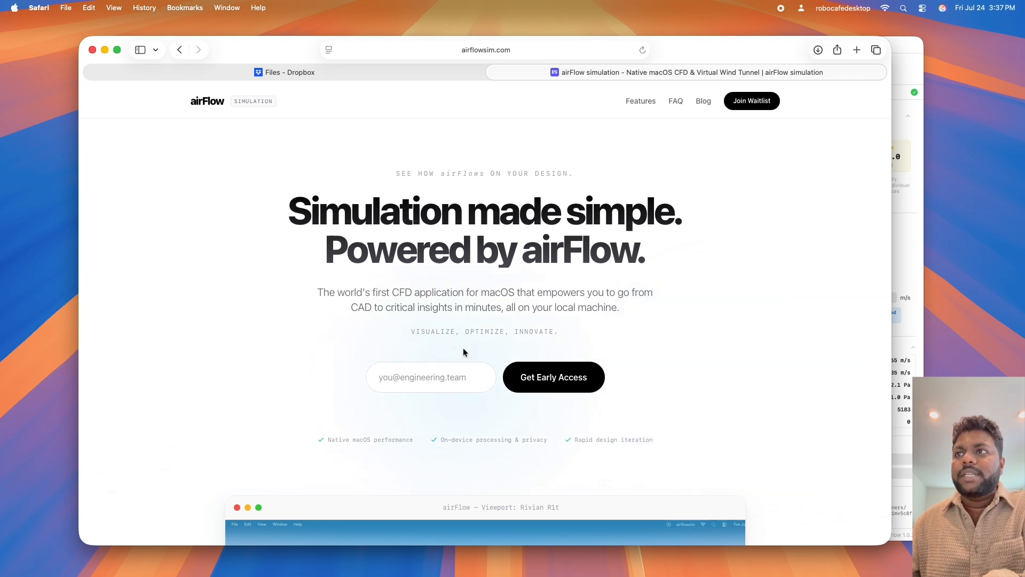
pyautogui.click(420, 380)
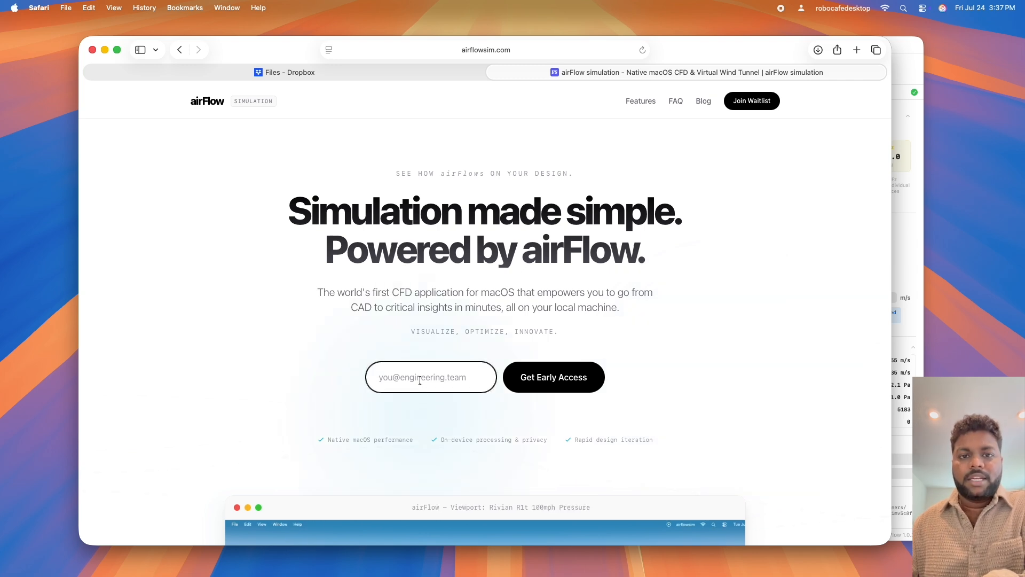